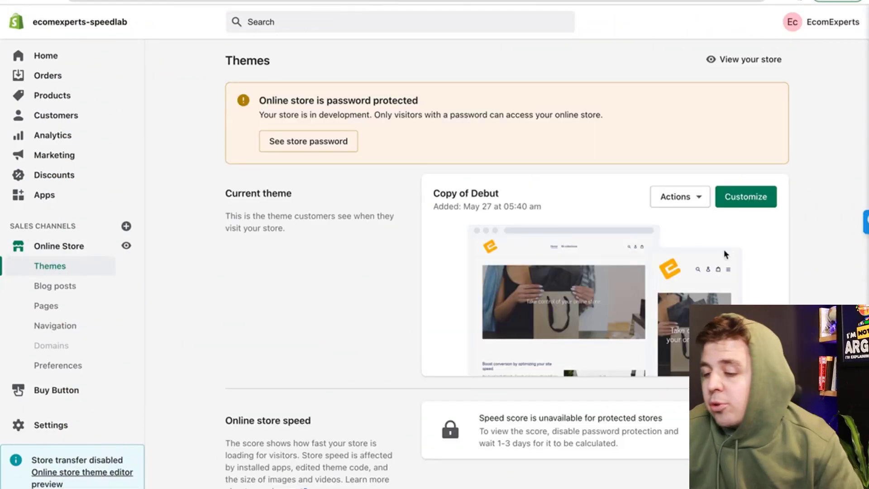
# - Duplicate the Copy of Debut theme, then choose Edit code on the new Copy of Copy of Debut
pyautogui.click(699, 202)
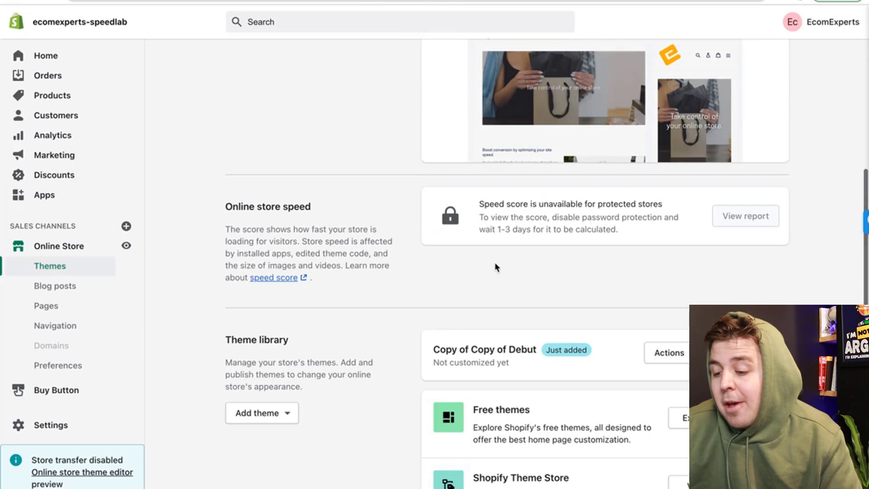
pyautogui.click(684, 358)
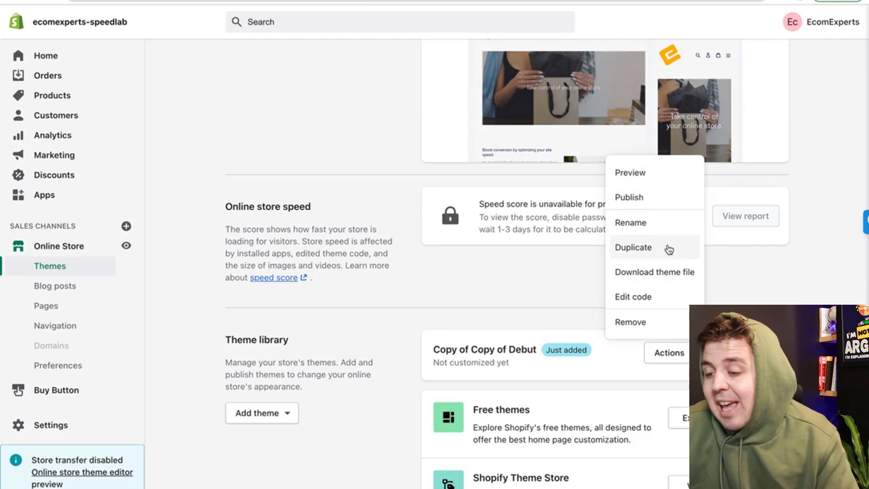
pyautogui.click(646, 295)
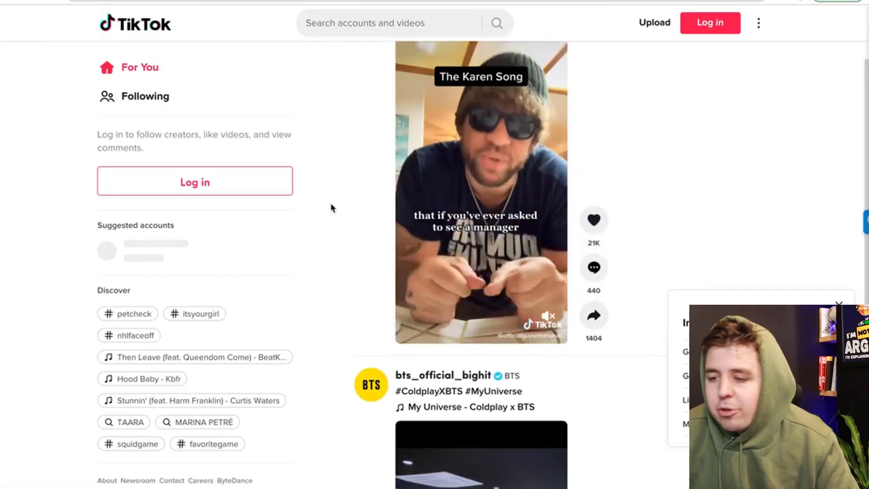
# - Copy the embed code of The Karen Song TikTok video from its Embed dialog
pyautogui.moveTo(606, 333)
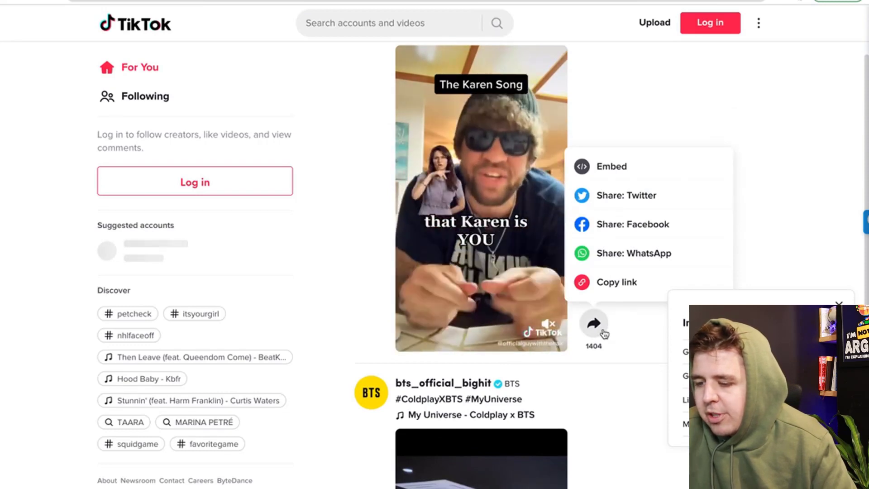
pyautogui.click(612, 166)
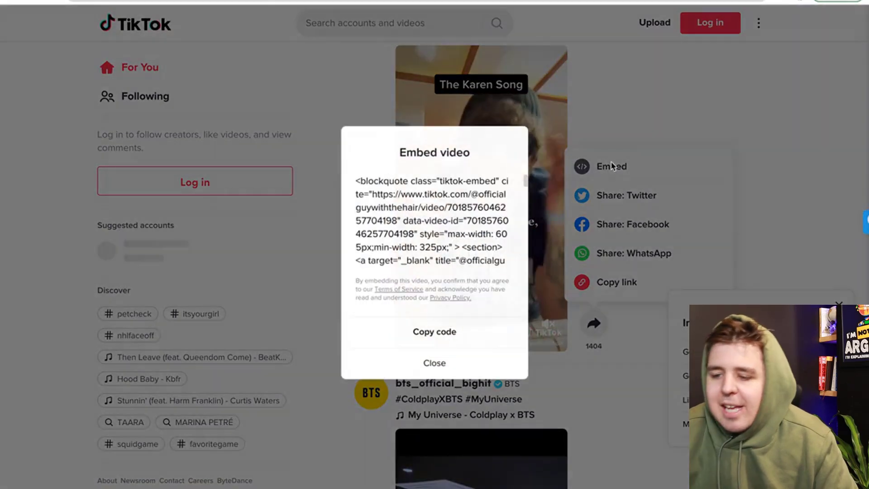
pyautogui.click(460, 334)
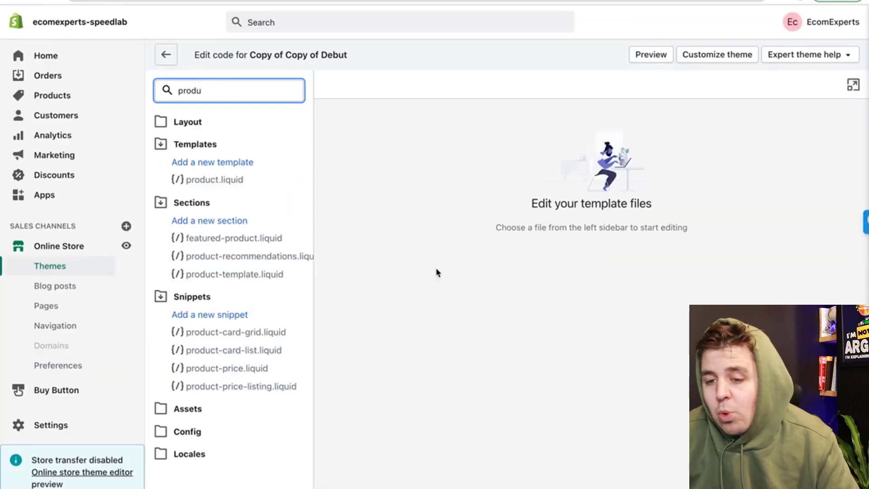
# - Clear the file filter and scroll the sidebar to the Sections files, including product-template.liquid
pyautogui.press('BackSpace')
pyautogui.press('BackSpace')
pyautogui.press('BackSpace')
pyautogui.press('BackSpace')
pyautogui.press('BackSpace')
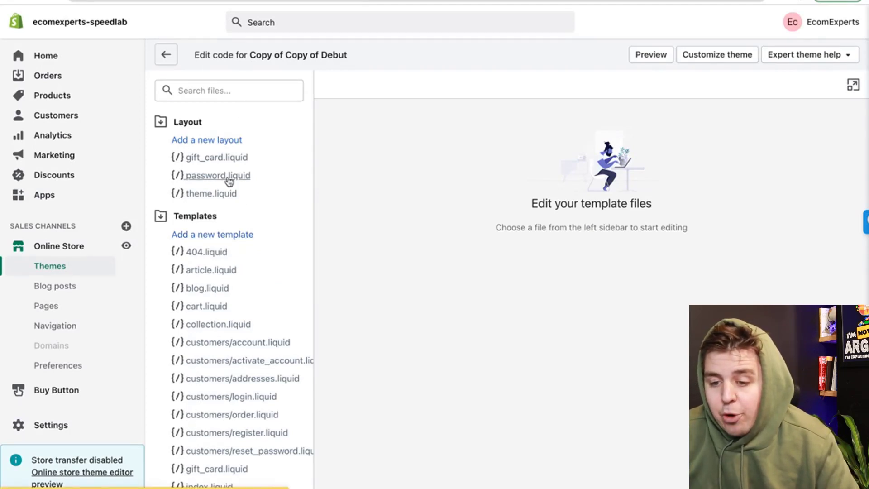
pyautogui.scroll(-5, 227, 183)
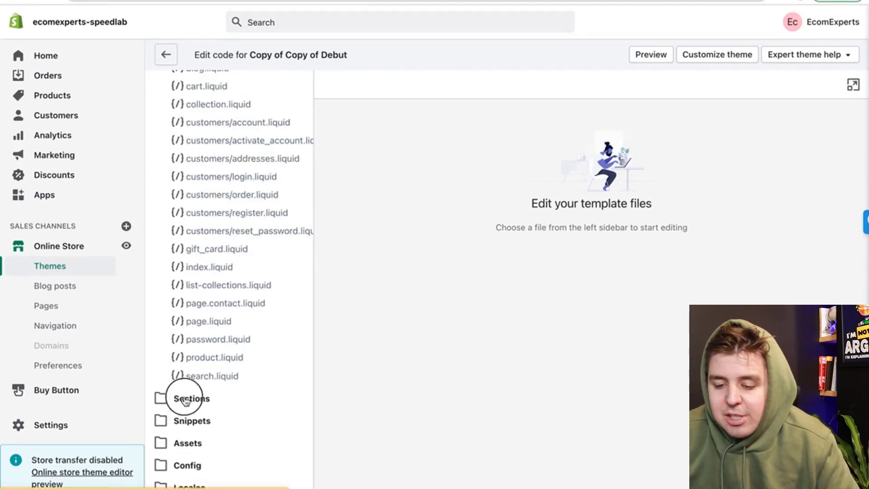
pyautogui.scroll(-10, 228, 359)
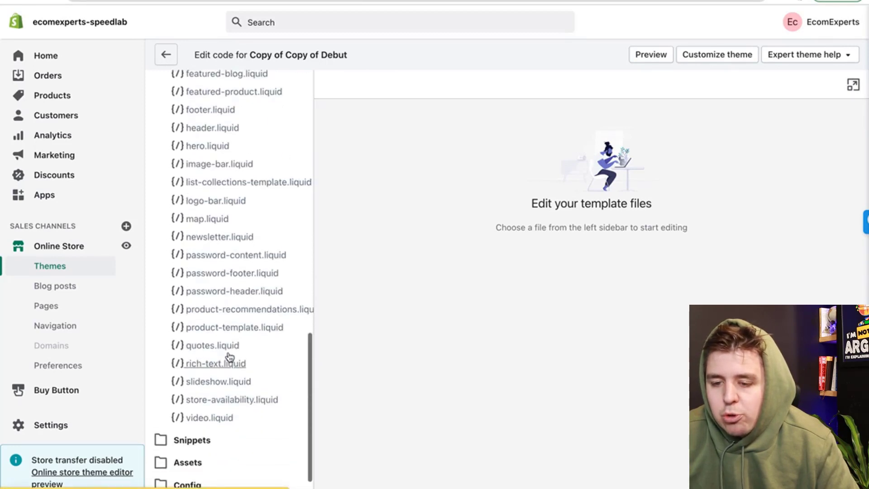
pyautogui.scroll(1, 229, 358)
pyautogui.scroll(-2, 229, 355)
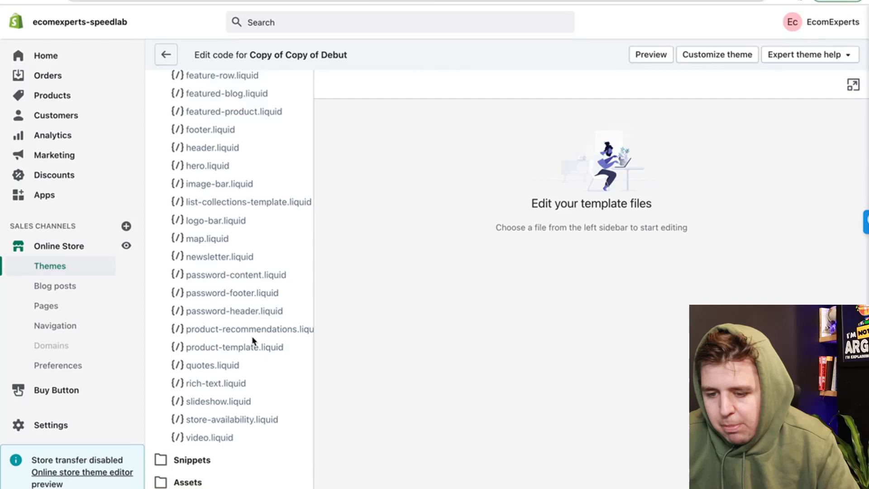
pyautogui.scroll(-1, 252, 340)
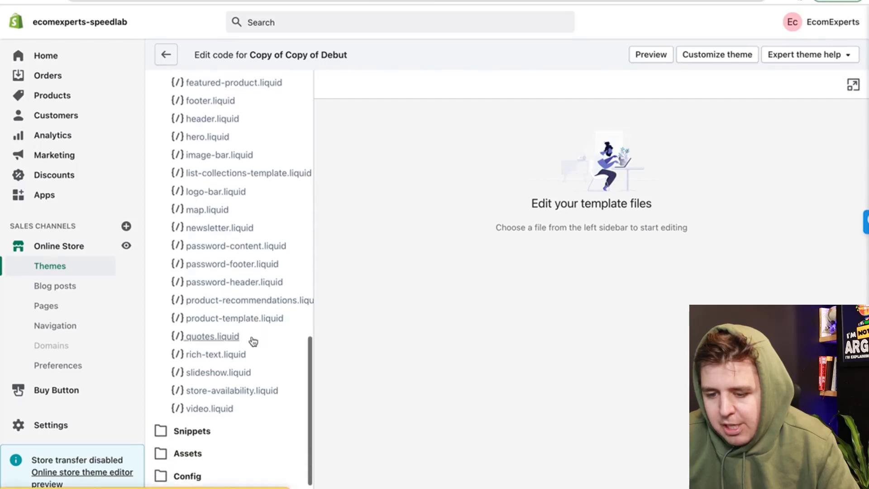
pyautogui.scroll(1, 253, 342)
pyautogui.scroll(1, 253, 340)
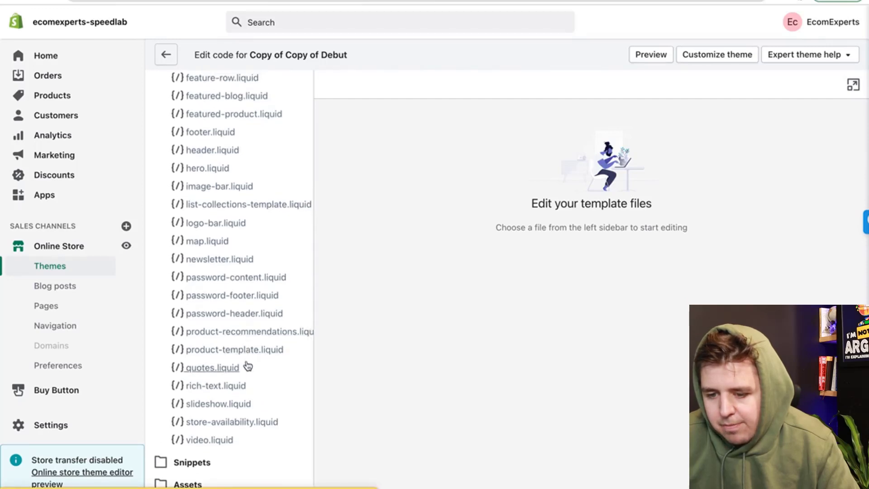
# - Open product-template.liquid and scroll through its code
pyautogui.click(249, 352)
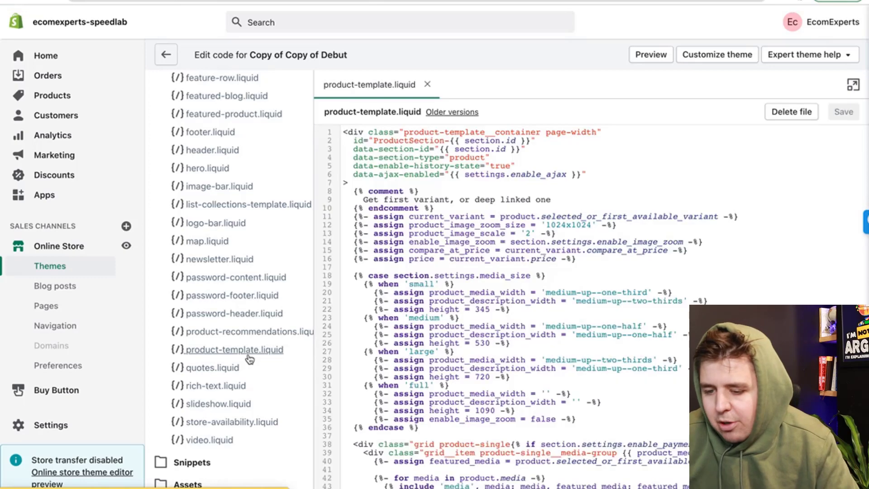
pyautogui.scroll(-5, 651, 259)
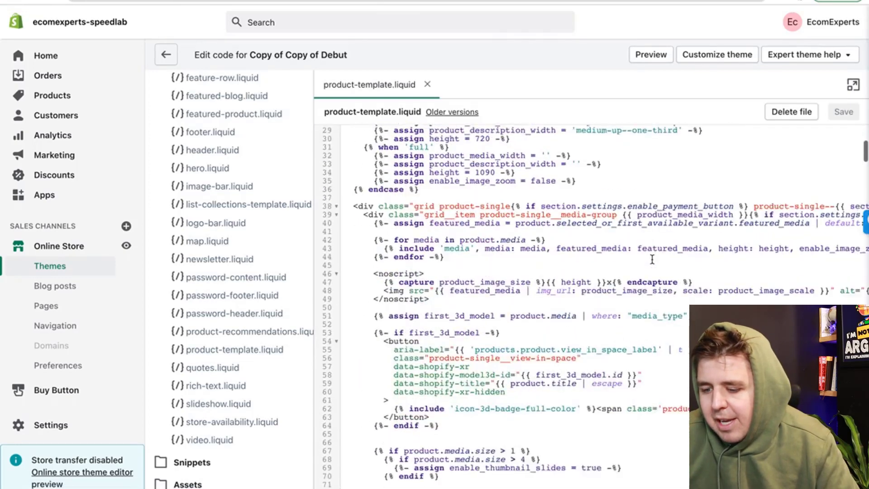
pyautogui.scroll(-8, 652, 258)
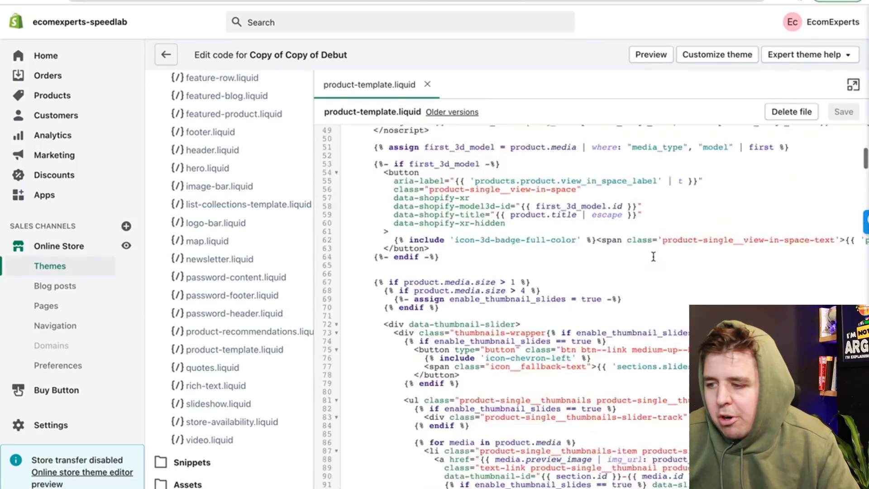
pyautogui.scroll(-7, 653, 256)
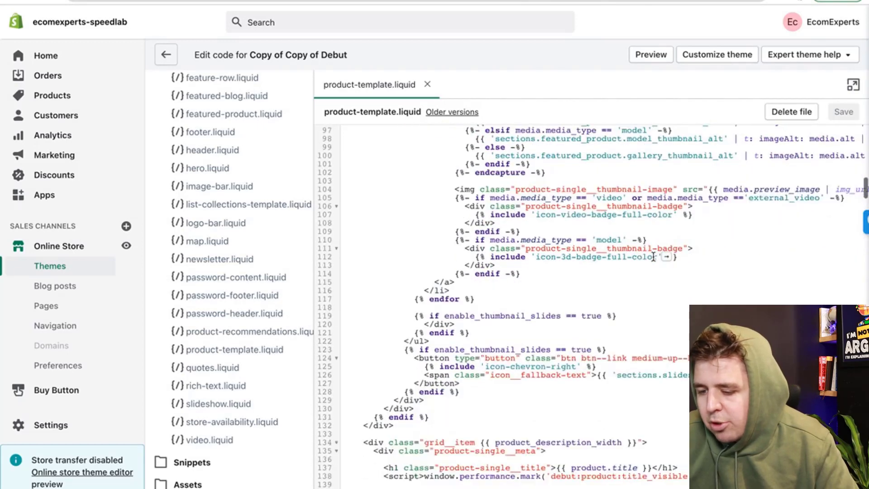
pyautogui.scroll(-1, 653, 256)
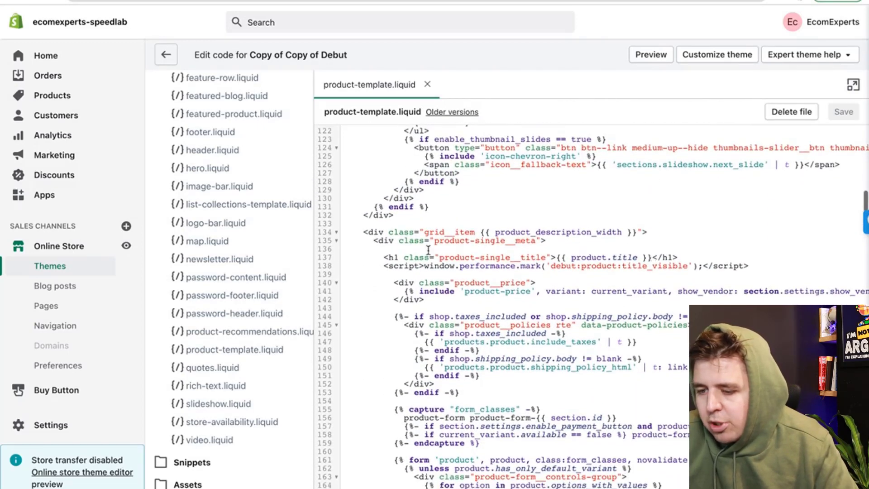
pyautogui.scroll(-6, 446, 279)
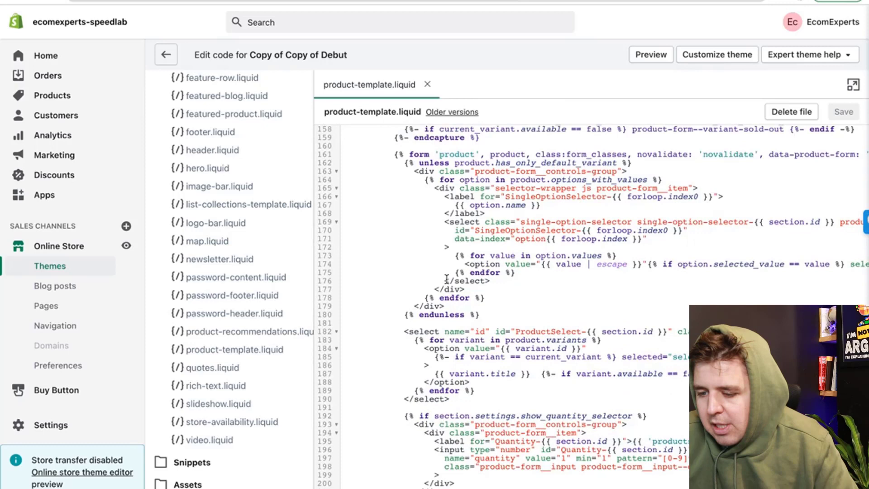
# - Search the template for 'but' and scroll down to the add-to-cart submit button near line 218
pyautogui.hotkey('ctrl', 'f')
pyautogui.write('but')
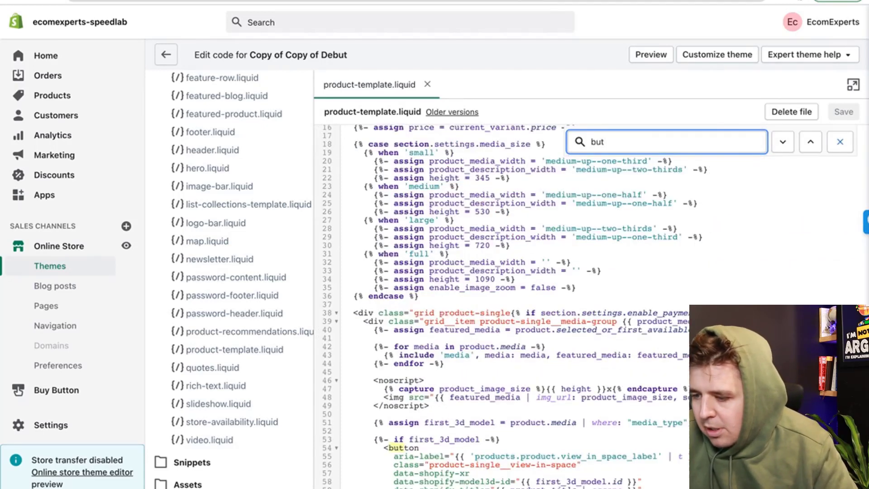
pyautogui.scroll(-3, 439, 448)
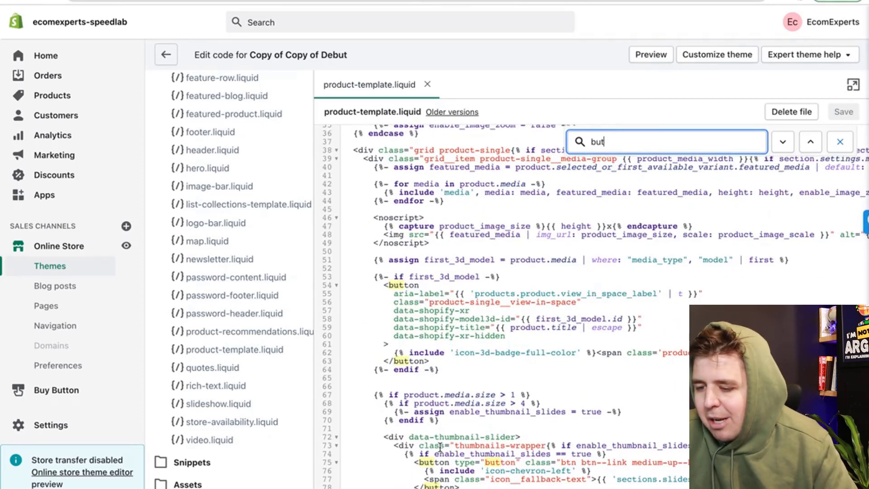
pyautogui.scroll(-4, 440, 447)
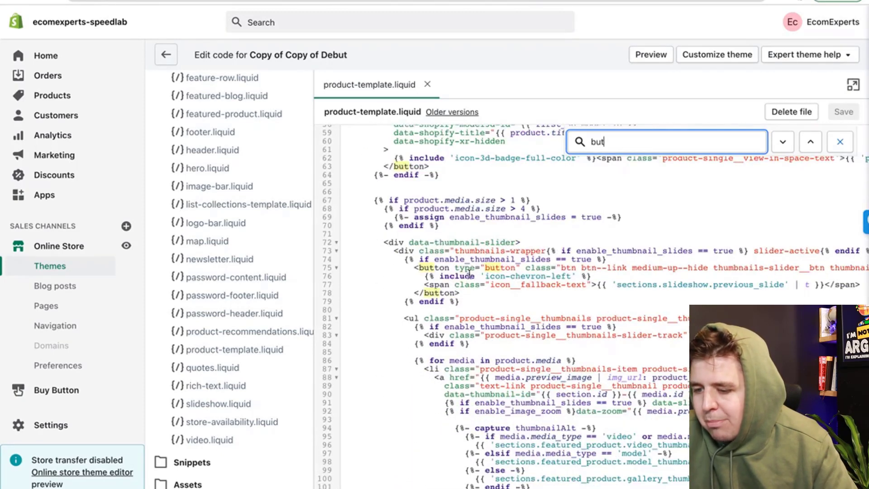
pyautogui.scroll(-1, 538, 276)
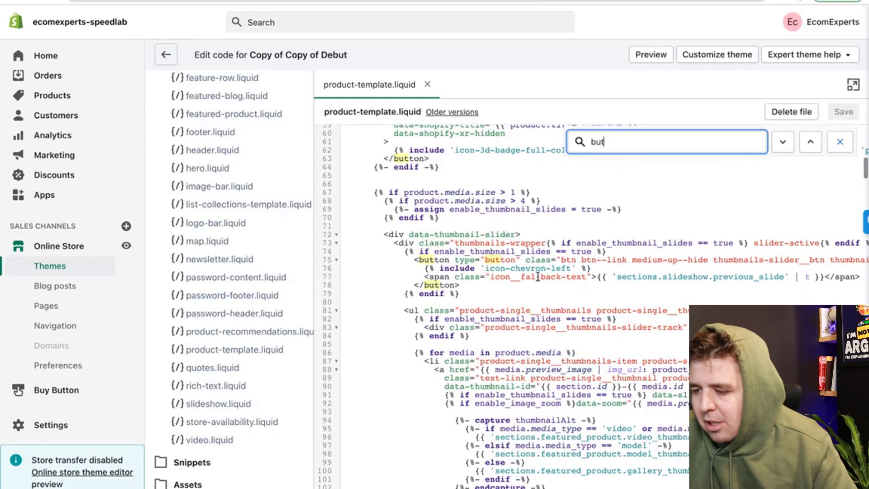
pyautogui.scroll(-7, 538, 277)
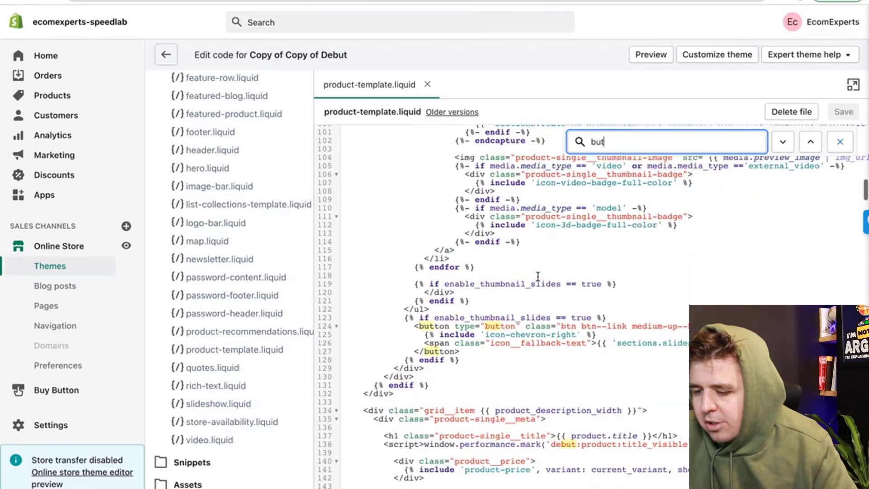
pyautogui.scroll(-6, 492, 333)
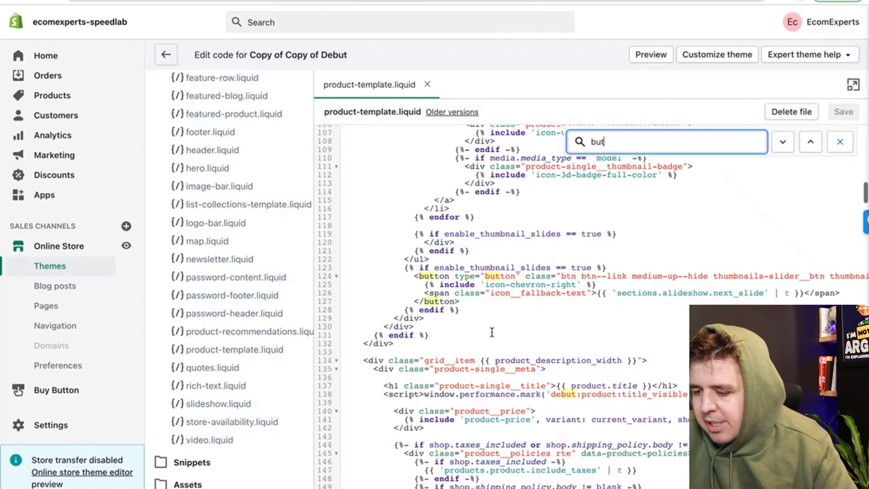
pyautogui.scroll(-12, 492, 333)
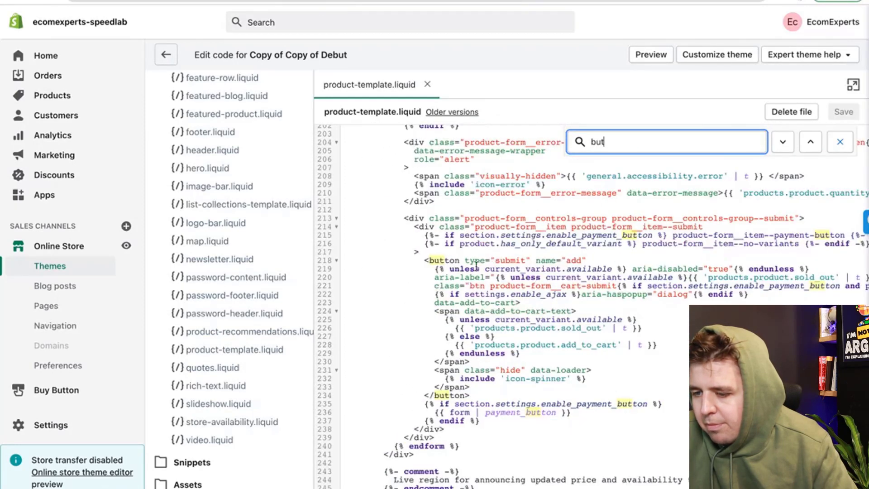
# - Paste the TikTok embed on new line 246 below the product form and save product-template.liquid
pyautogui.click(423, 262)
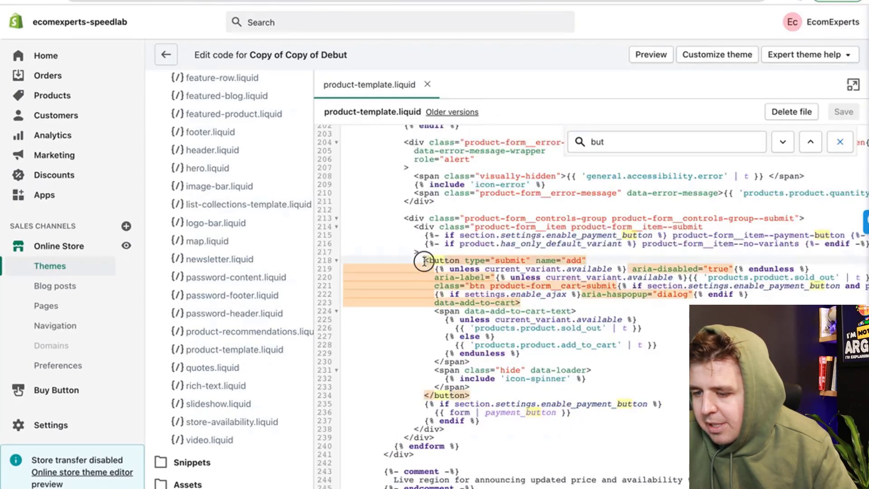
pyautogui.click(512, 393)
pyautogui.press('Return')
pyautogui.press('Return')
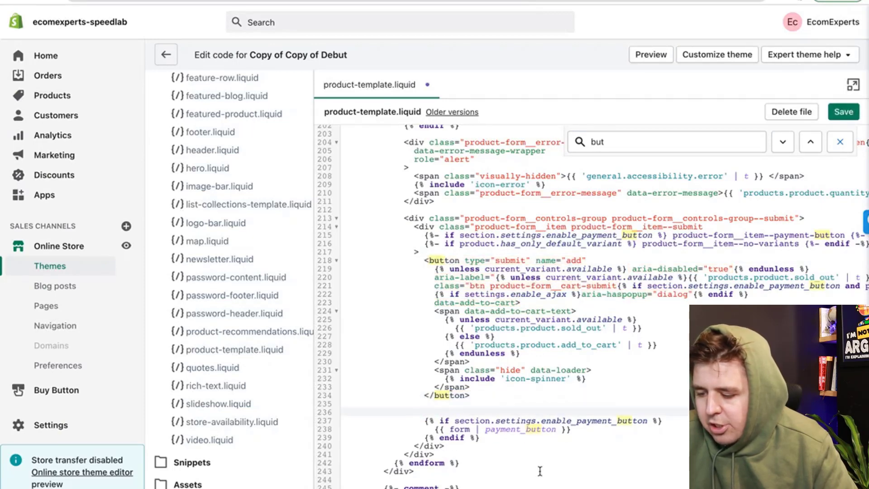
pyautogui.scroll(-2, 533, 466)
pyautogui.click(431, 378)
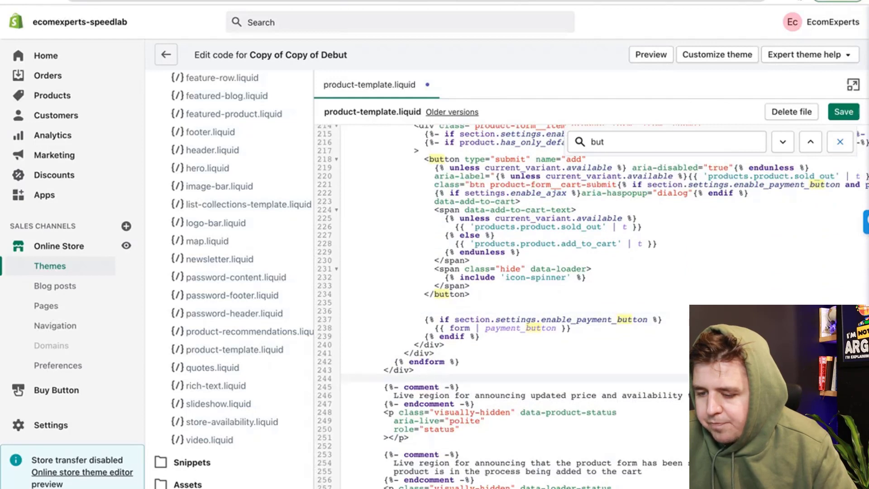
pyautogui.press('Return')
pyautogui.press('Return')
pyautogui.press('Return')
pyautogui.press('Return')
pyautogui.click(390, 396)
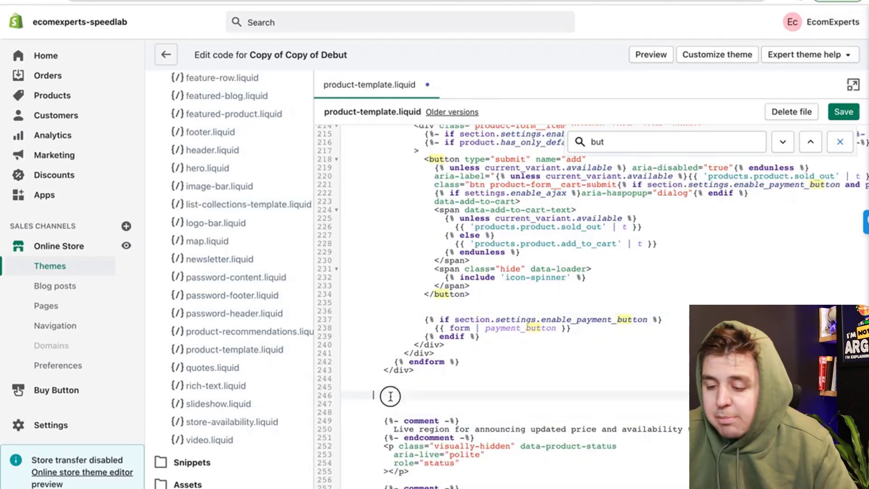
pyautogui.hotkey('ctrl', 'v')
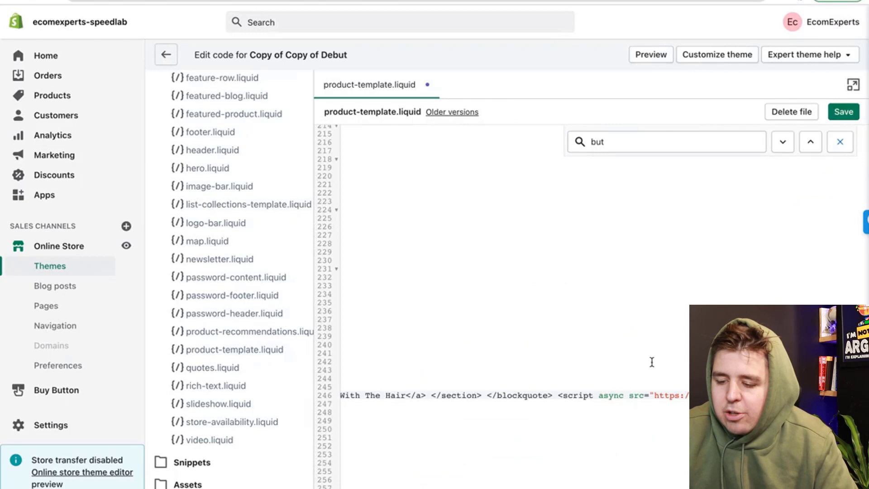
pyautogui.click(844, 112)
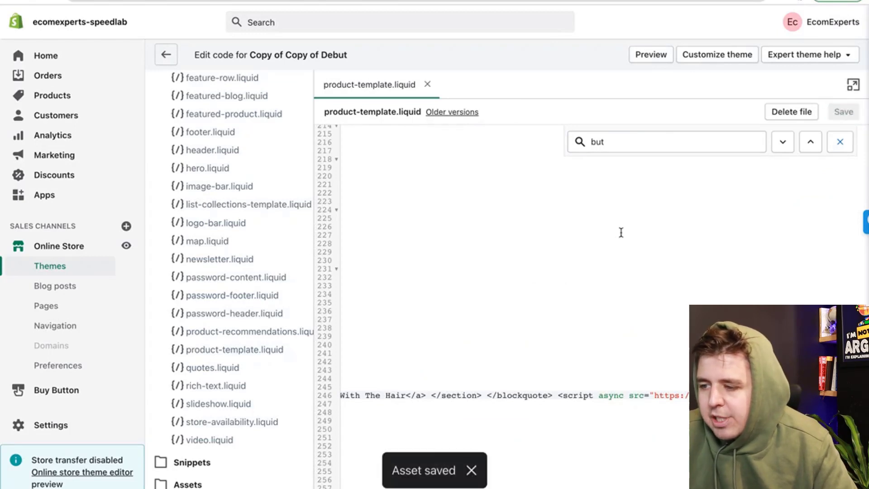
# - Open Online Store Themes in a new tab and preview the Copy of Copy of Debut theme
pyautogui.rightClick(89, 252)
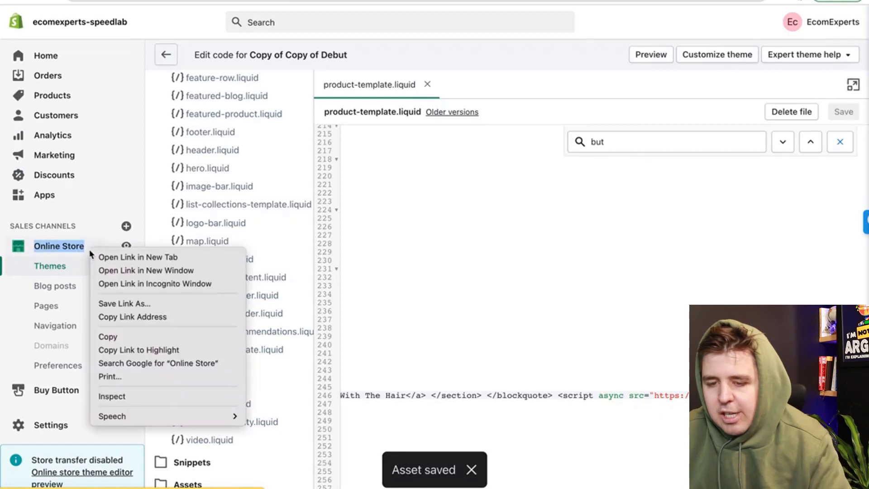
pyautogui.click(103, 257)
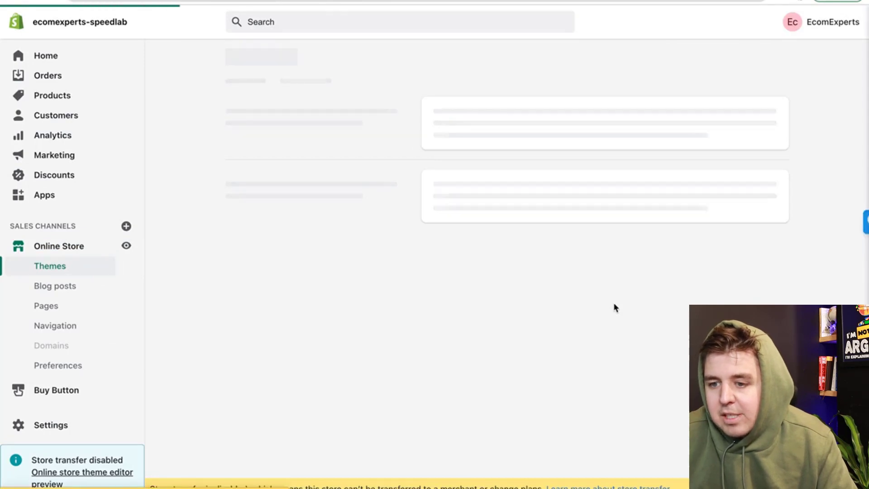
pyautogui.scroll(-5, 615, 301)
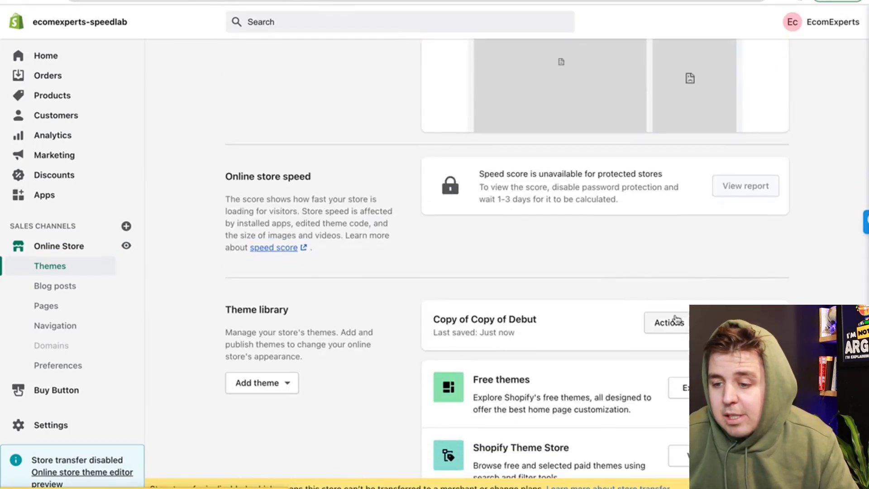
pyautogui.click(670, 321)
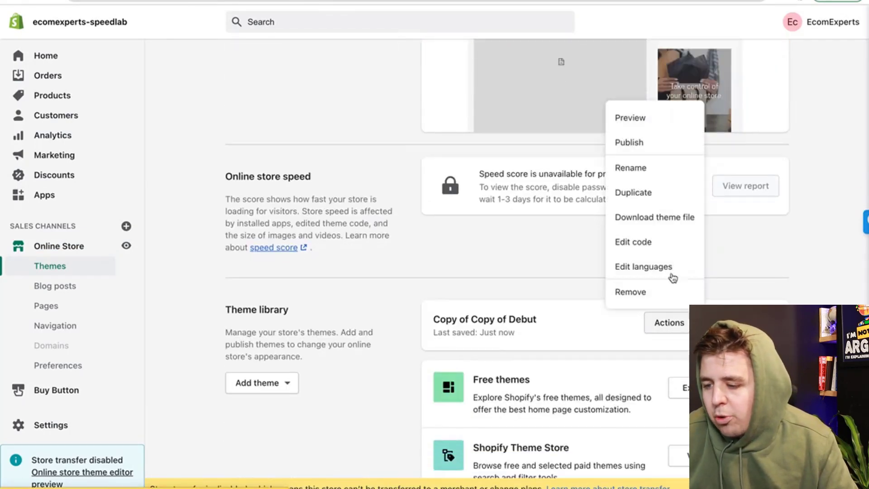
pyautogui.click(660, 131)
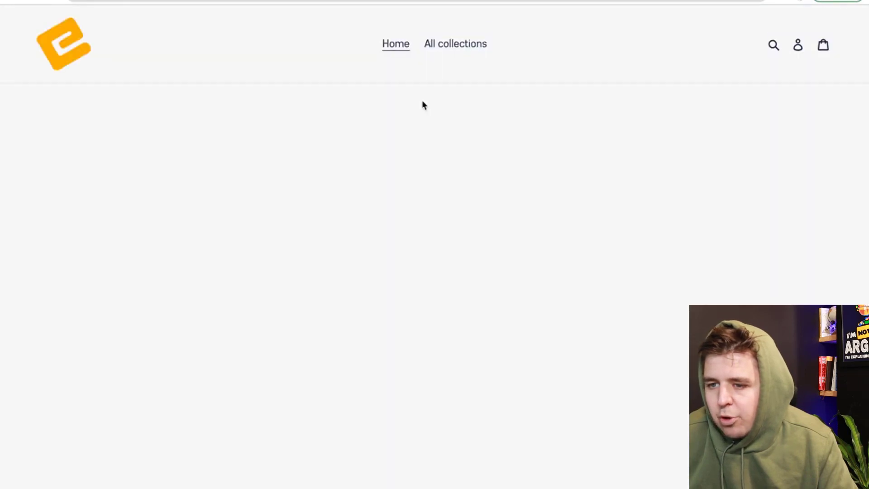
# - Scroll the theme preview and open the product page named 'product'
pyautogui.scroll(-6, 419, 111)
pyautogui.scroll(-5, 419, 112)
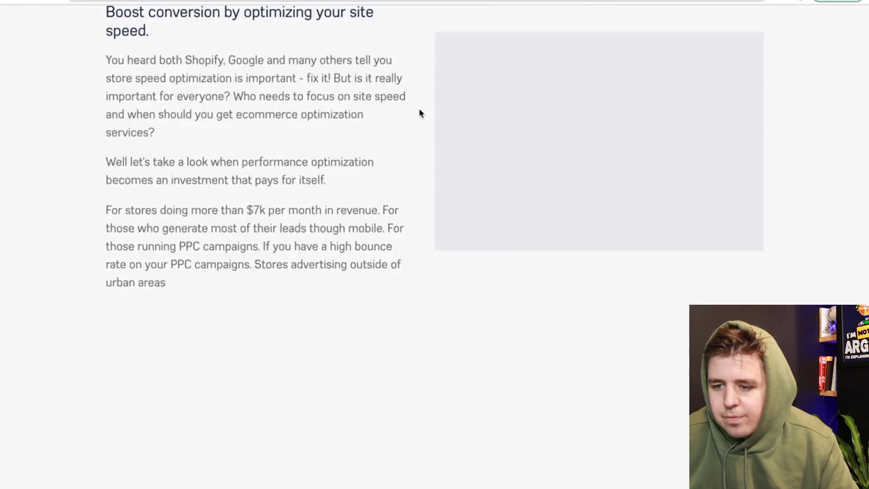
pyautogui.scroll(-2, 322, 367)
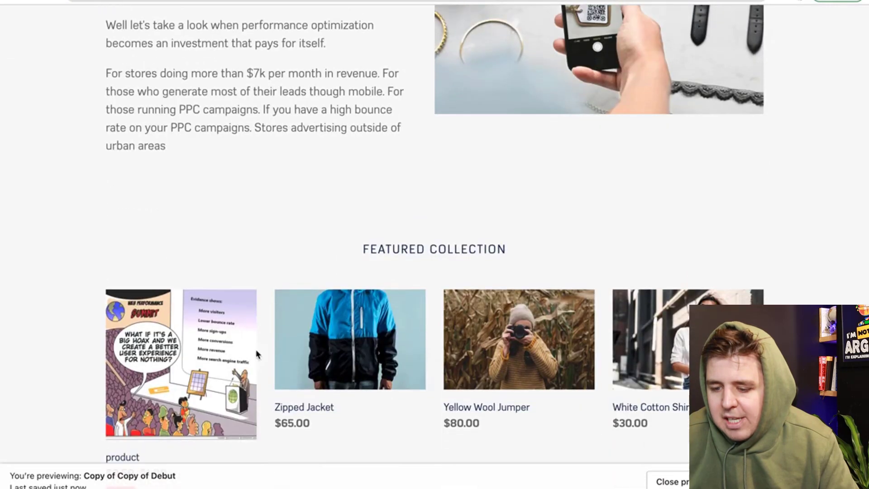
pyautogui.click(615, 248)
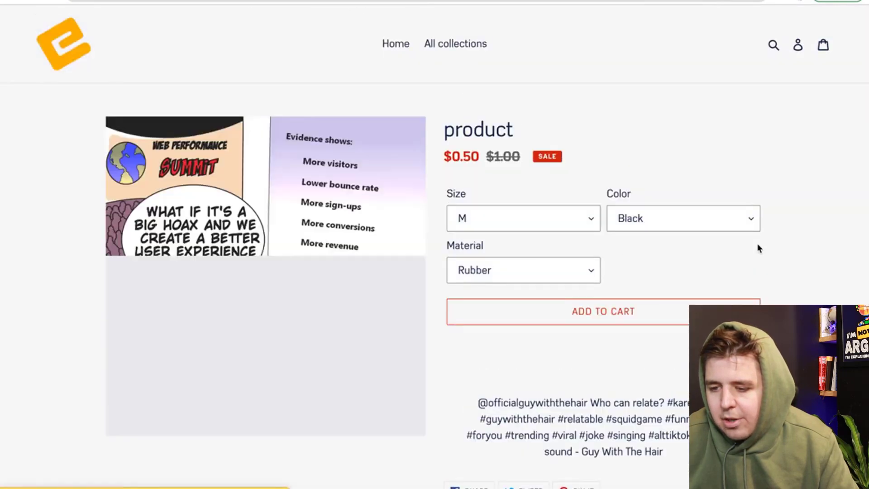
# - Open the White Cotton Shirt page and check the TikTok video below its purchase buttons
pyautogui.scroll(-3, 758, 248)
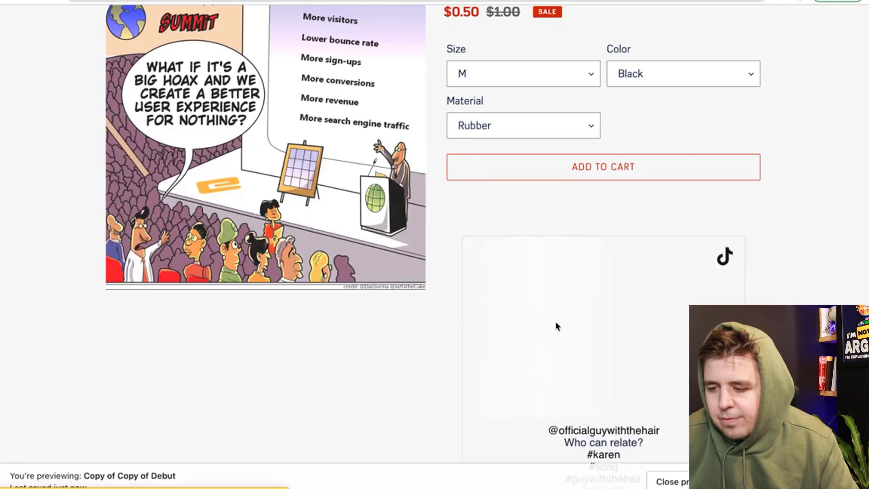
pyautogui.scroll(-3, 645, 353)
pyautogui.scroll(-2, 645, 353)
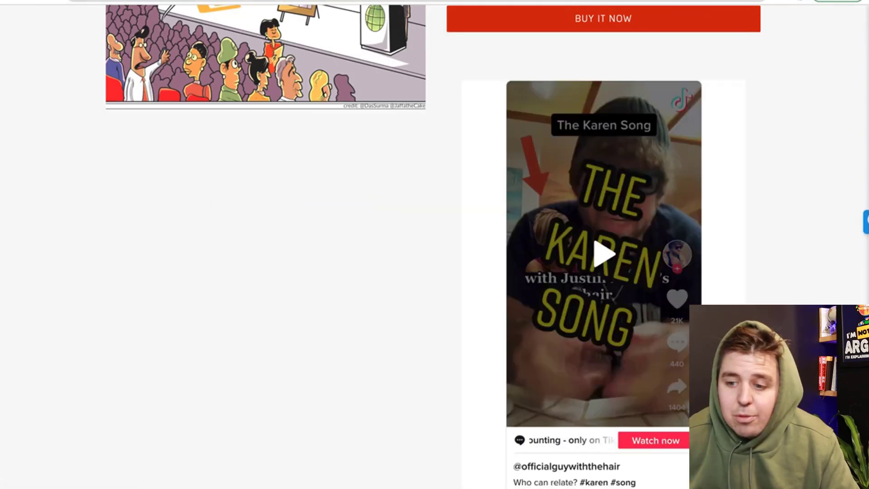
pyautogui.scroll(-10, 595, 206)
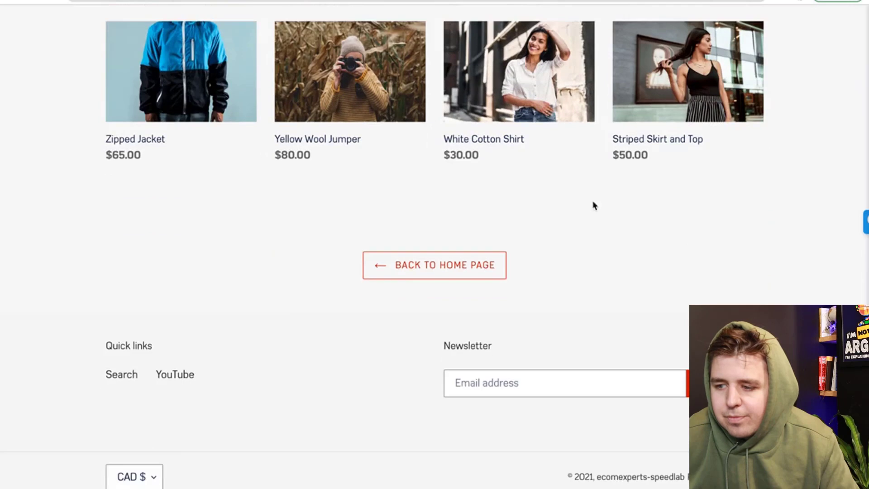
pyautogui.click(520, 97)
pyautogui.scroll(-3, 737, 241)
pyautogui.scroll(-3, 738, 244)
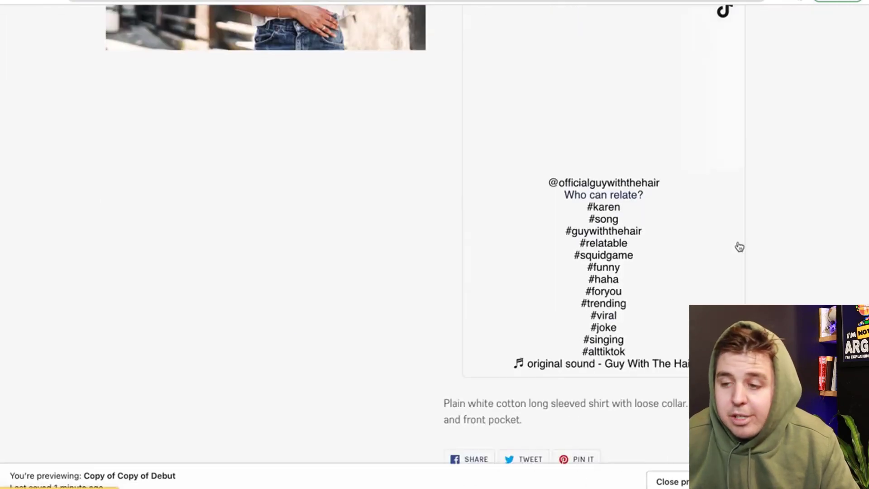
pyautogui.scroll(5, 677, 331)
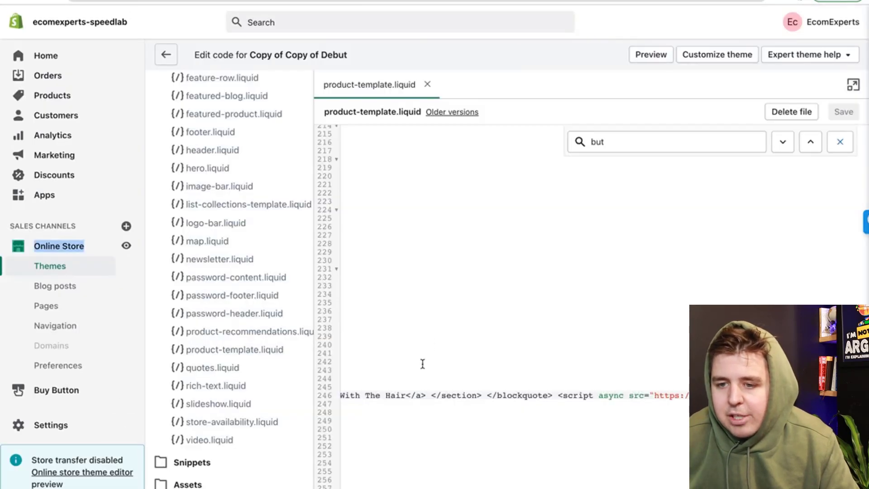
# - Delete the TikTok blockquote embed on line 246, save the template, and go to Products
pyautogui.click(422, 363)
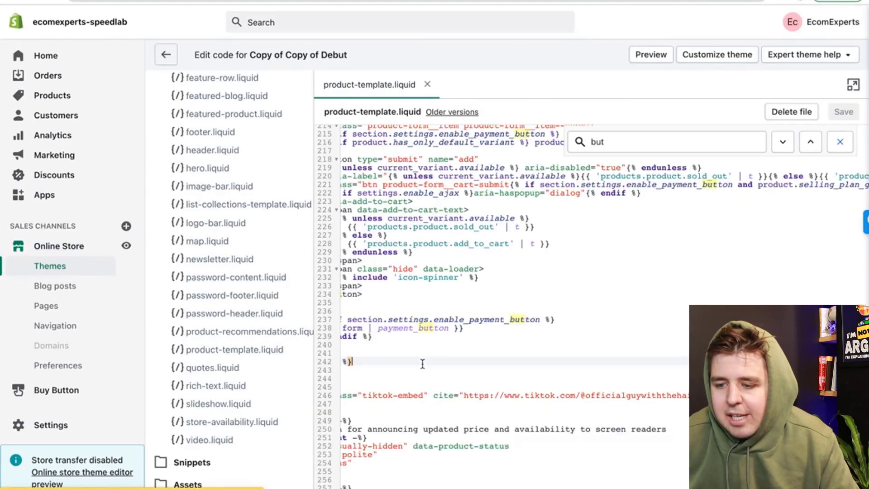
pyautogui.hscroll(-5, 395, 453)
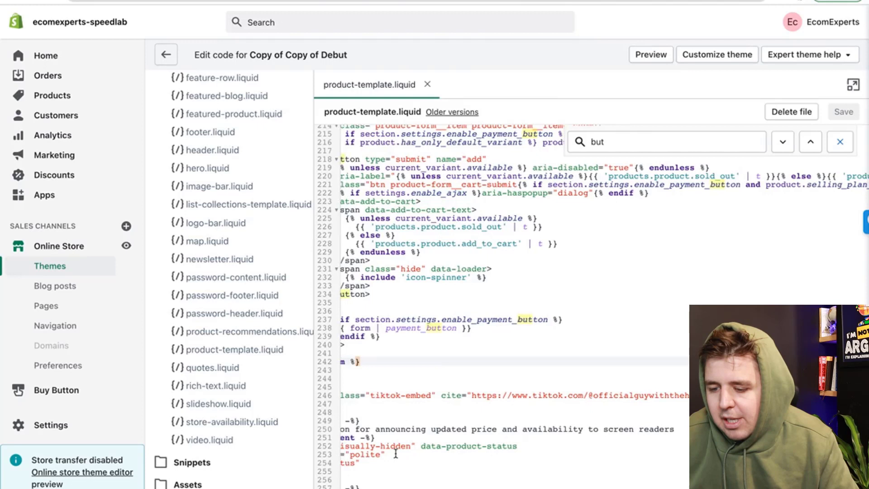
pyautogui.click(370, 391)
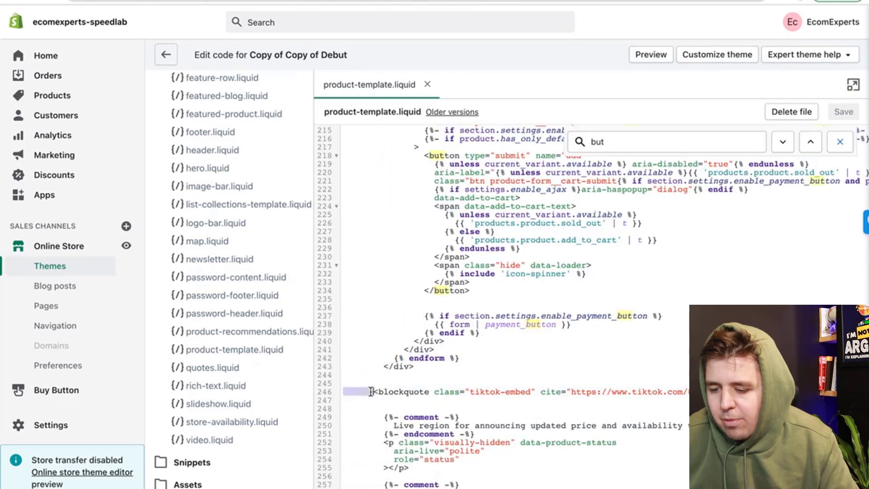
pyautogui.hotkey('shift', 'Down')
pyautogui.press('BackSpace')
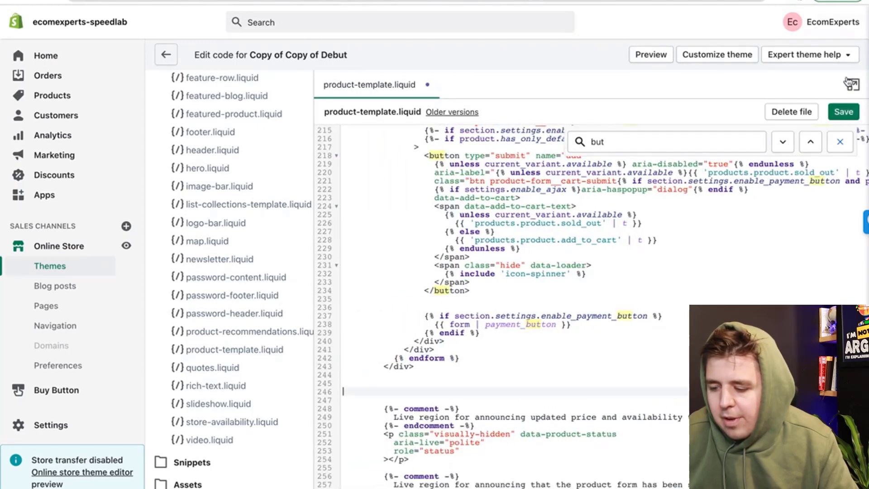
pyautogui.click(843, 112)
pyautogui.click(87, 96)
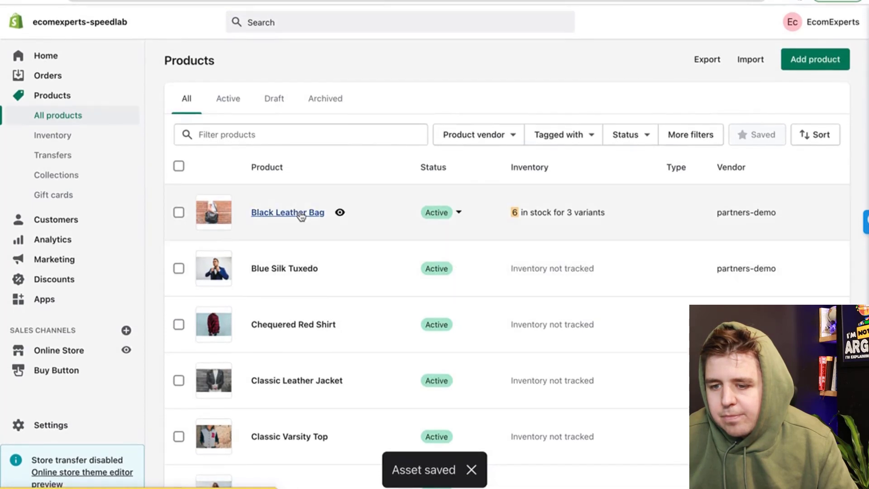
# - Paste the TikTok embed at the end of the Black Leather Bag's HTML description and save
pyautogui.click(301, 214)
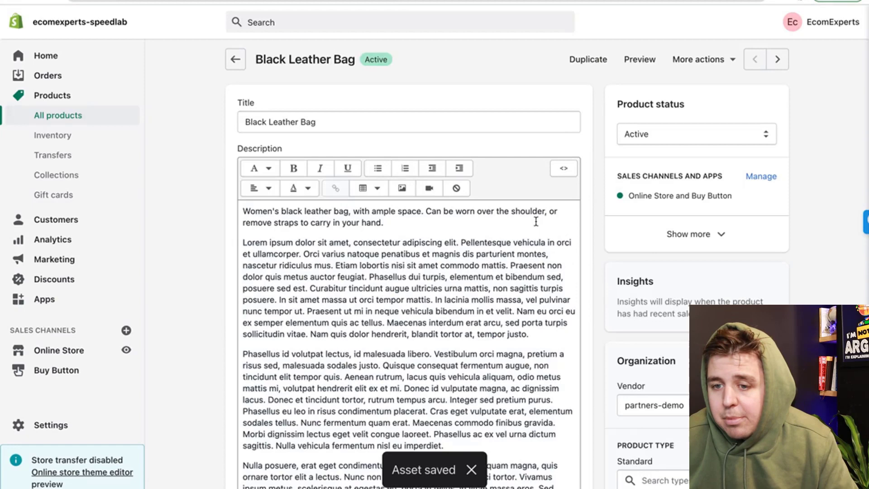
pyautogui.click(563, 169)
pyautogui.scroll(-15, 503, 426)
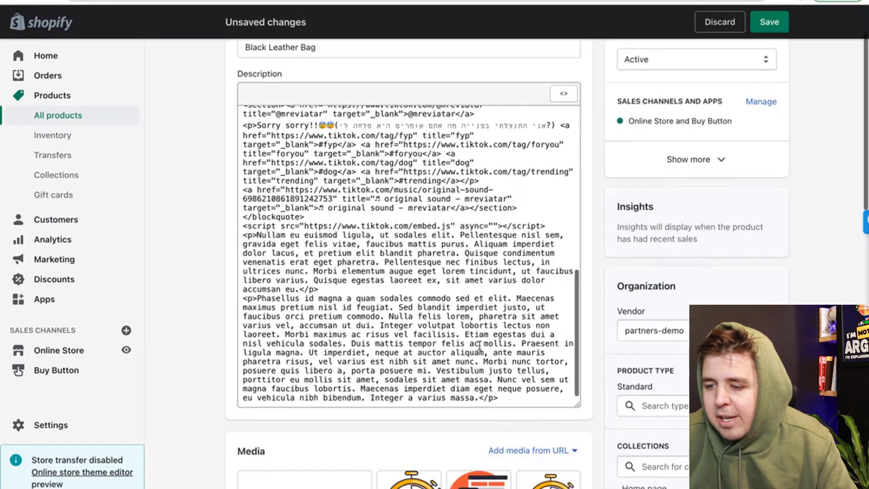
pyautogui.press('Return')
pyautogui.press('Return')
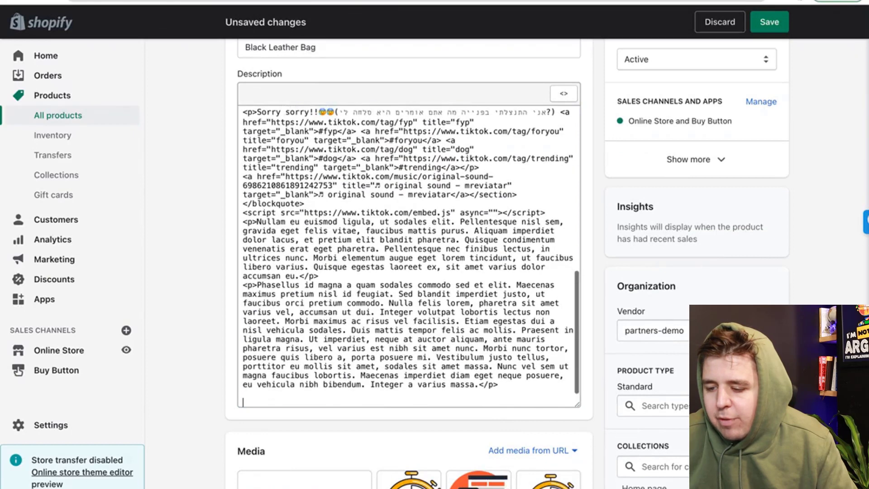
pyautogui.hotkey('ctrl', 'v')
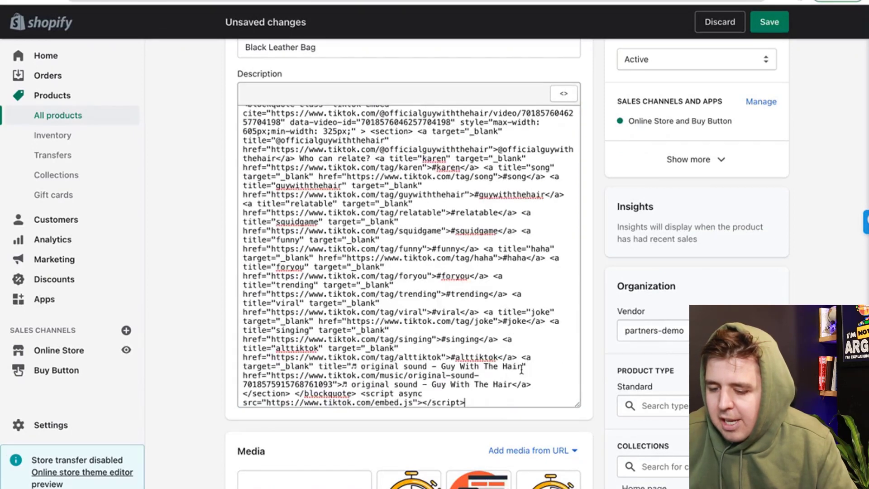
pyautogui.scroll(2, 520, 370)
pyautogui.click(771, 25)
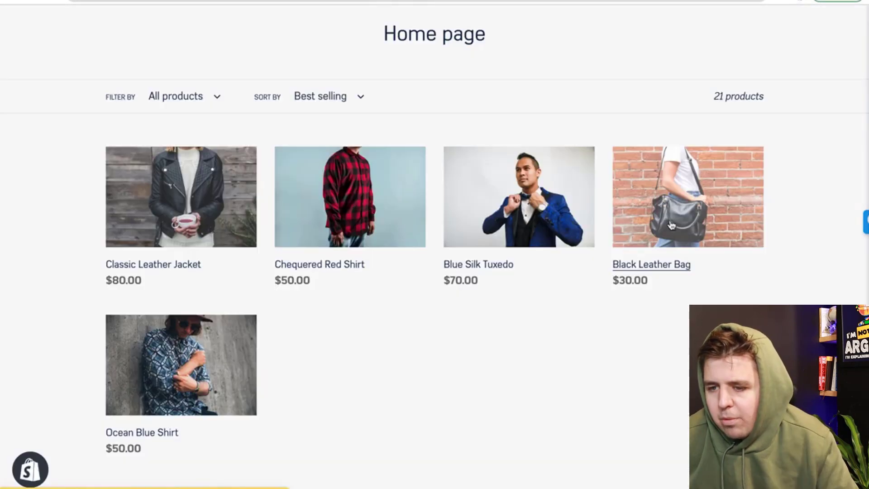
# - View the Black Leather Bag storefront page showing both TikTok videos, then return to the admin editor
pyautogui.click(652, 262)
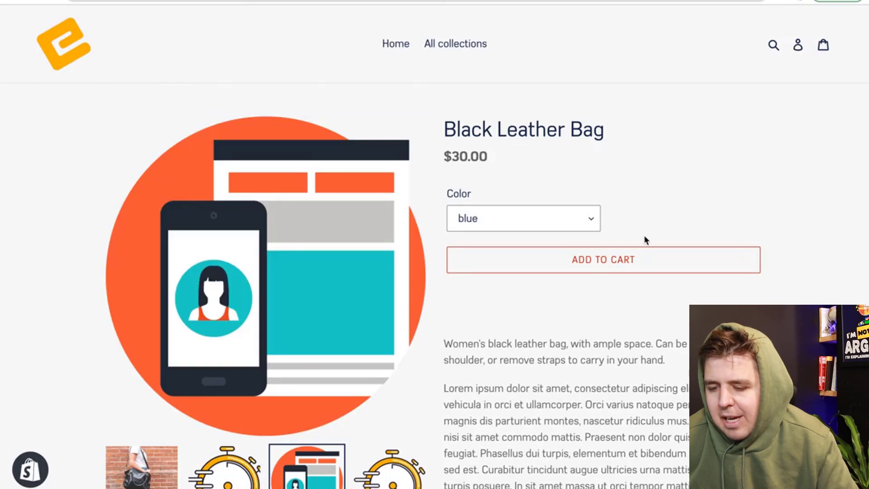
pyautogui.scroll(-15, 646, 240)
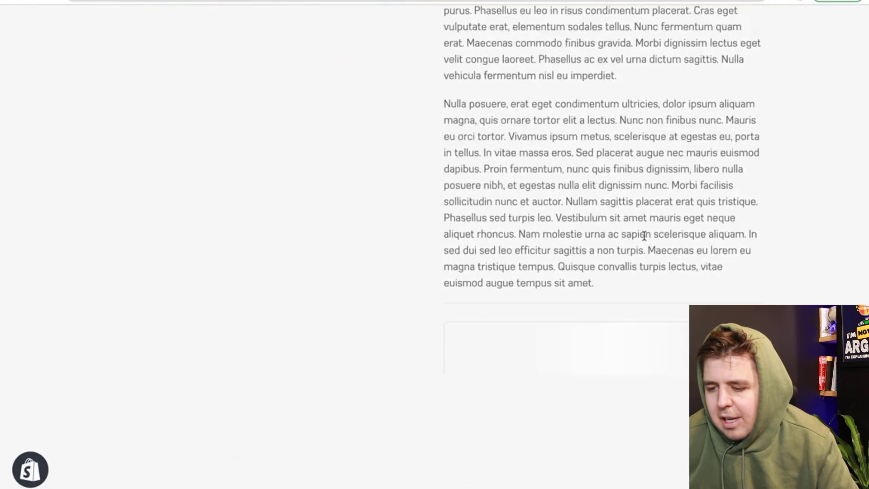
pyautogui.scroll(-3, 644, 235)
pyautogui.scroll(-3, 593, 326)
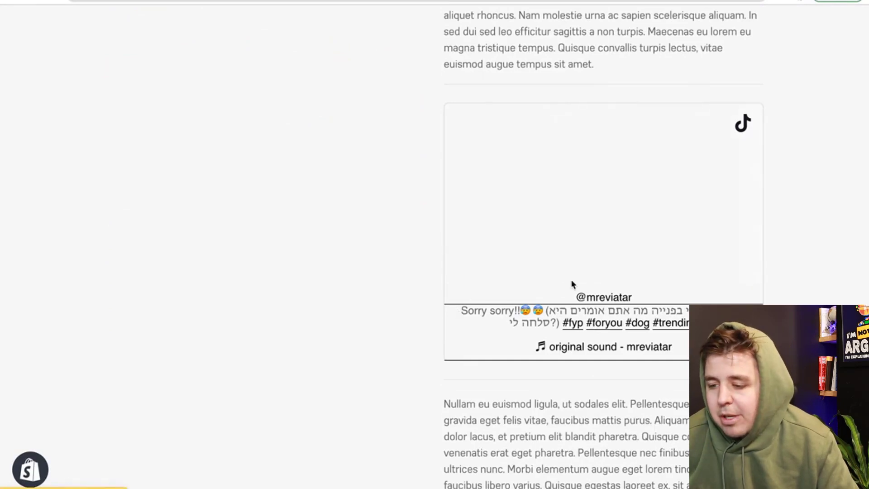
pyautogui.scroll(-18, 571, 284)
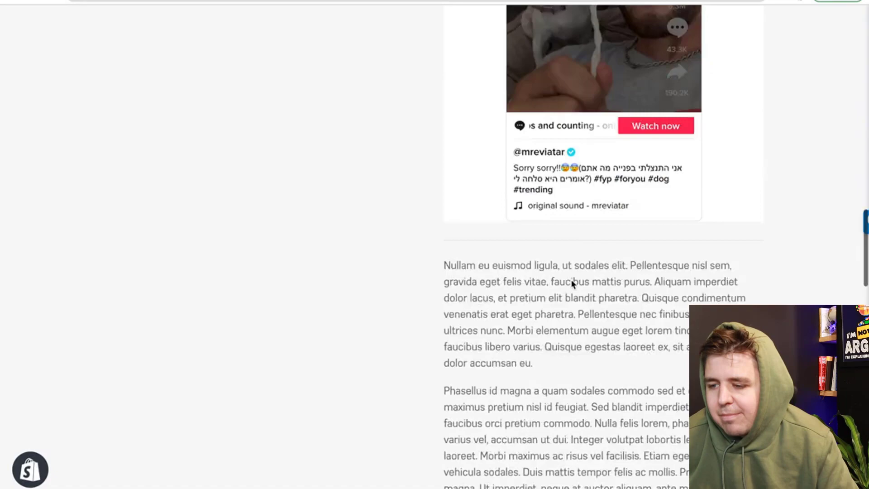
pyautogui.scroll(-5, 571, 280)
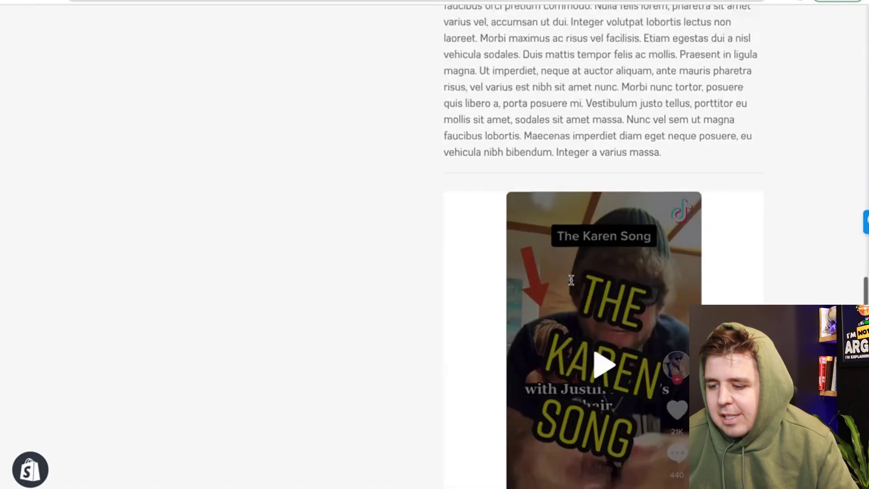
pyautogui.scroll(-10, 552, 206)
pyautogui.scroll(10, 196, 111)
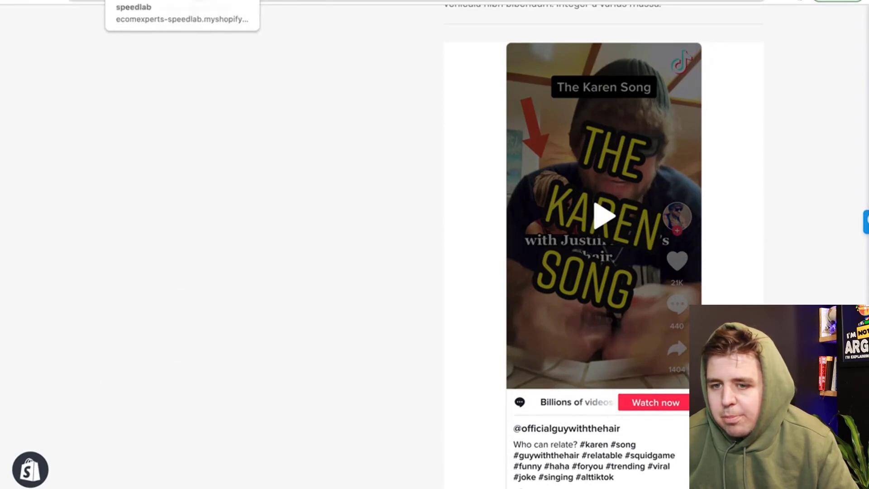
pyautogui.click(444, 1)
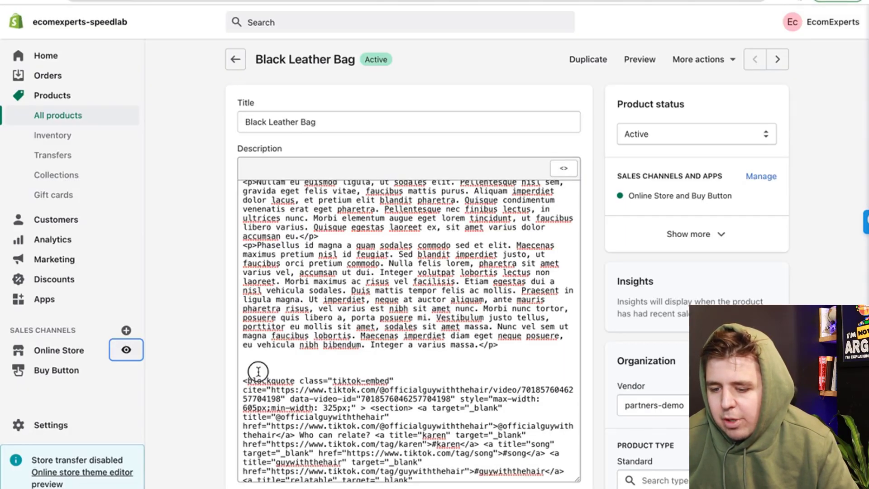
# - Delete the second TikTok embed from the Black Leather Bag description HTML and save the product
pyautogui.moveTo(258, 371); pyautogui.dragTo(546, 483)
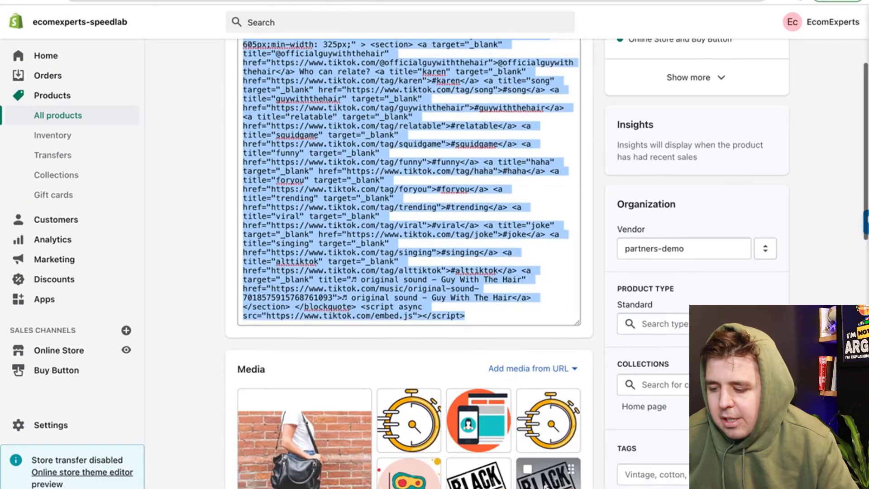
pyautogui.press('BackSpace')
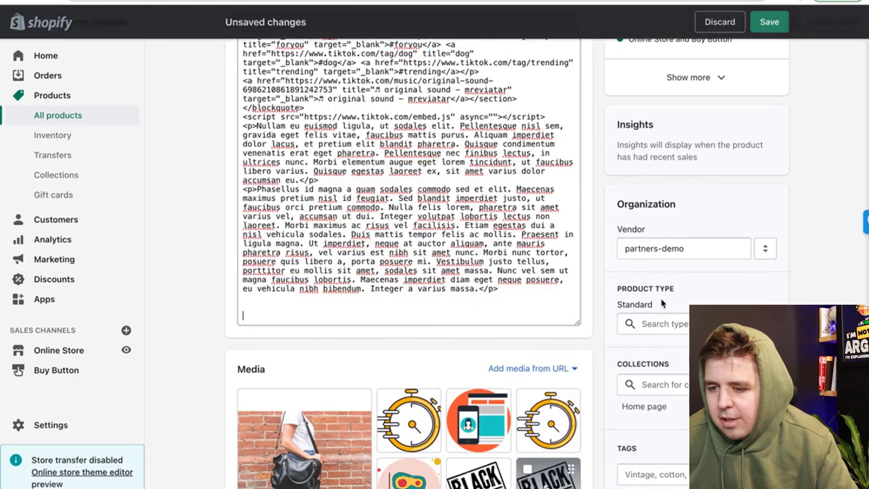
pyautogui.click(765, 28)
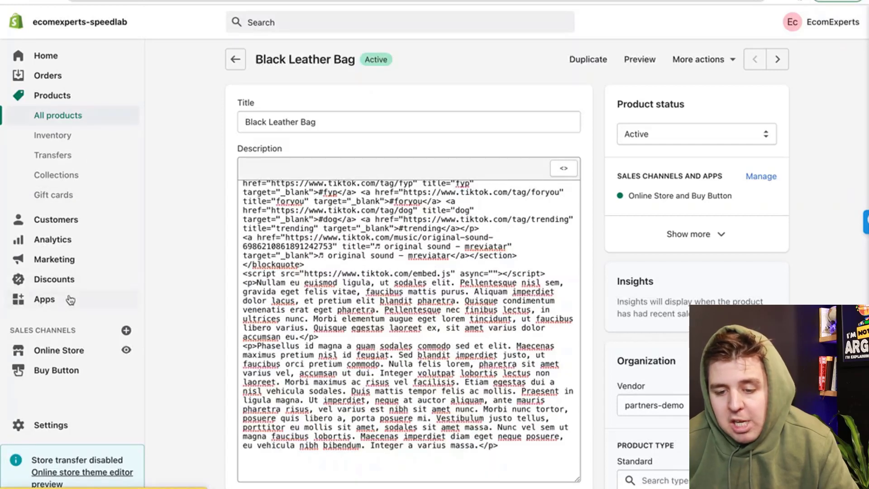
# - Open the FAQ page from Online Store > Pages and show its content as HTML
pyautogui.click(69, 347)
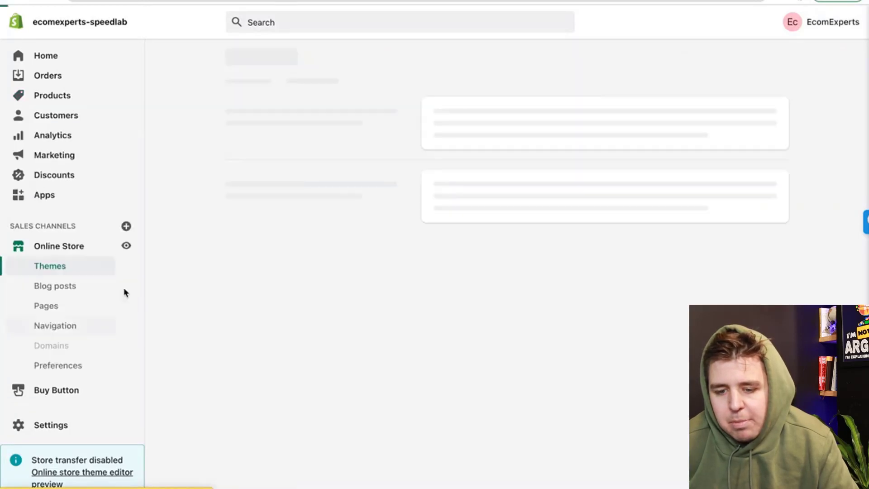
pyautogui.click(70, 310)
pyautogui.click(234, 256)
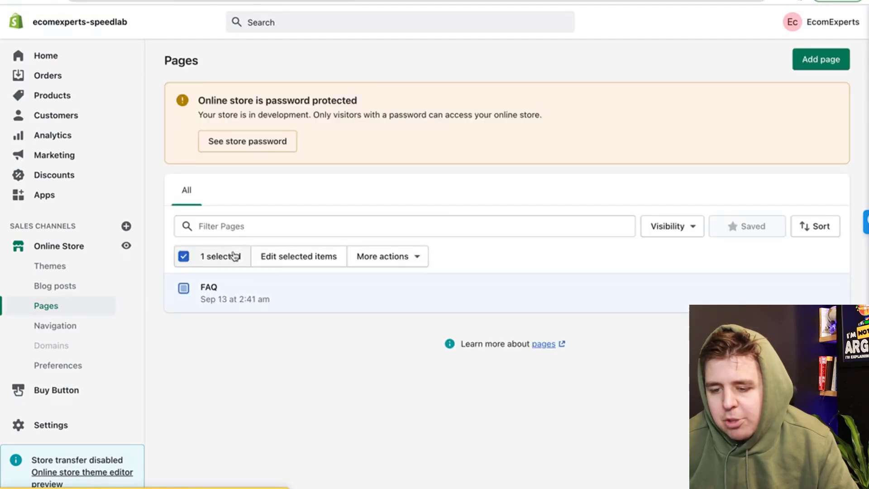
pyautogui.click(228, 288)
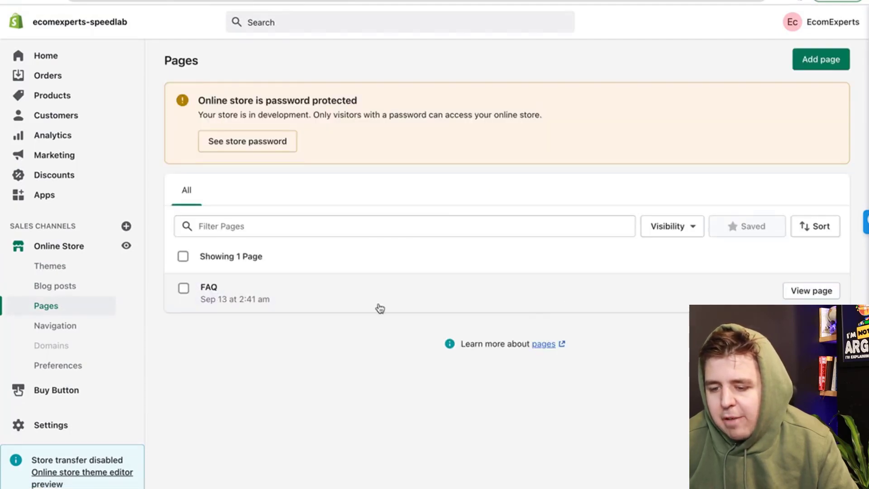
pyautogui.click(227, 287)
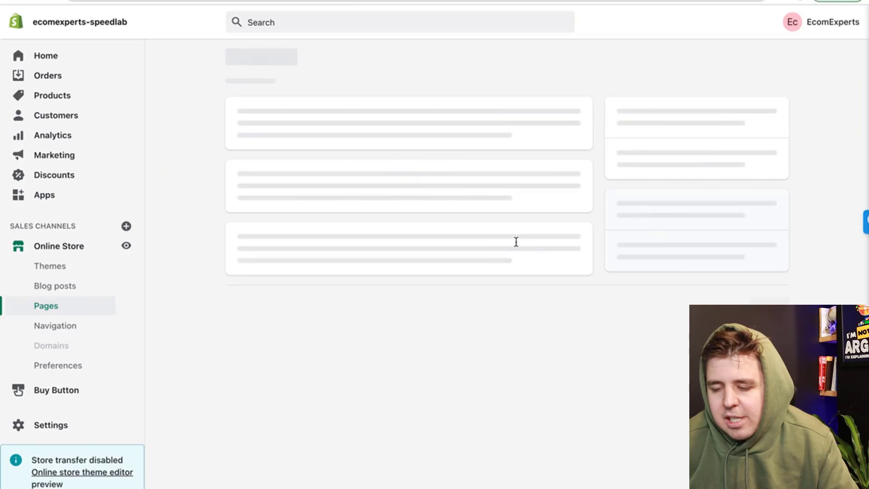
pyautogui.click(564, 167)
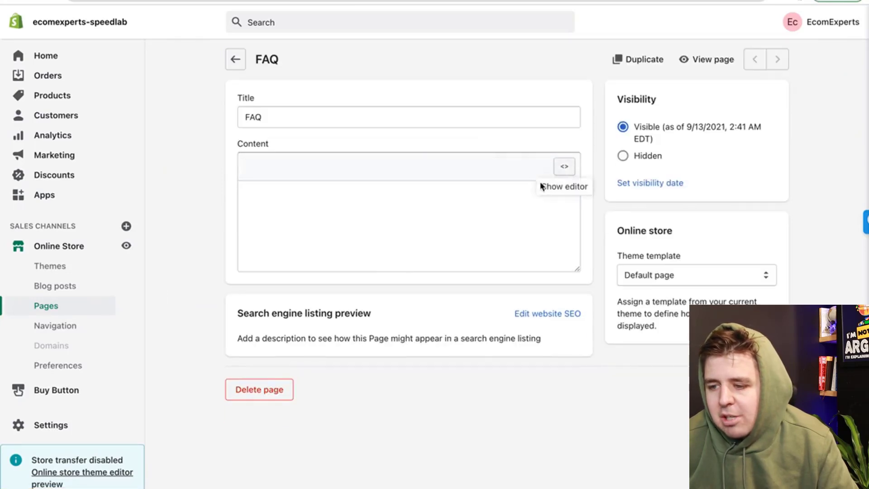
# - Create a new blog post and paste the TikTok embed code into its HTML content
pyautogui.click(71, 287)
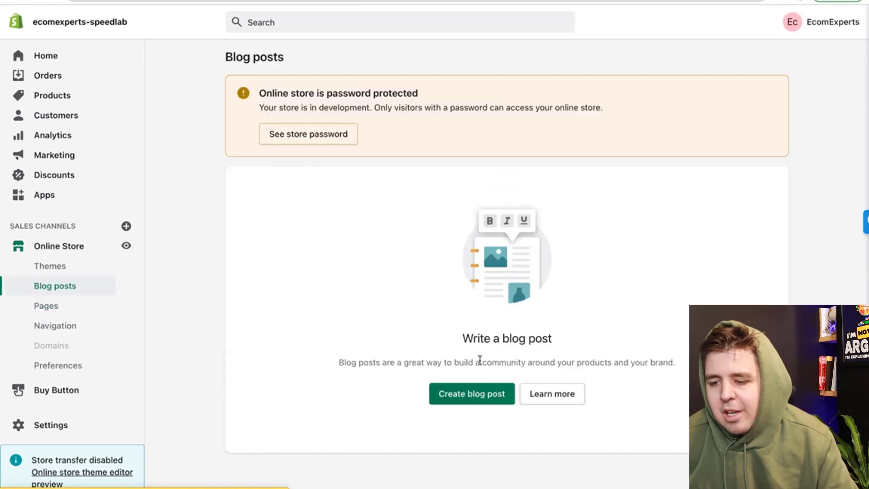
pyautogui.click(471, 394)
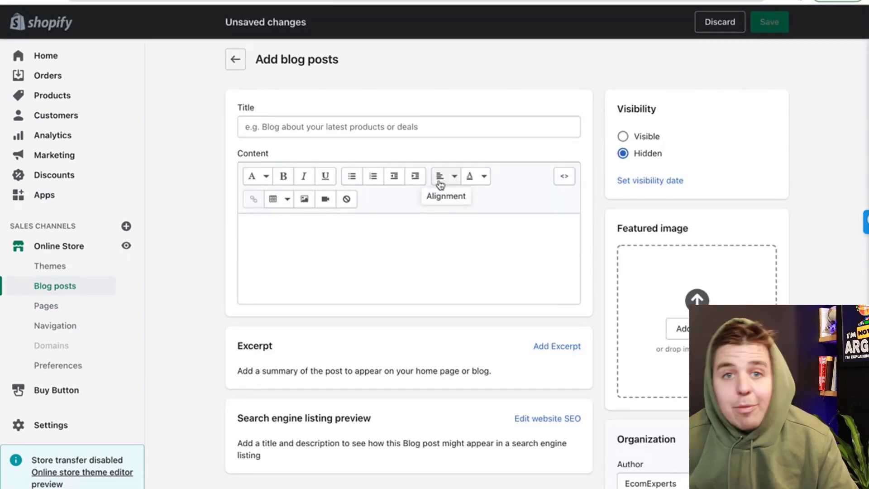
pyautogui.click(564, 176)
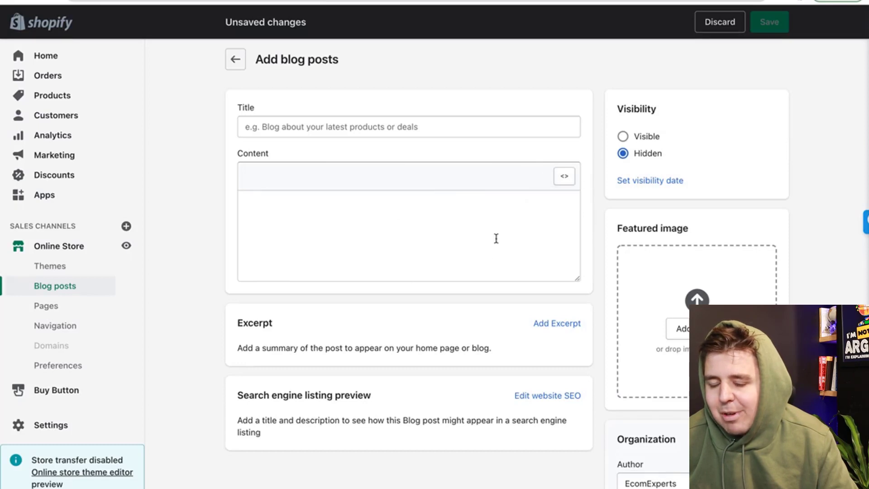
pyautogui.hotkey('ctrl', 'v')
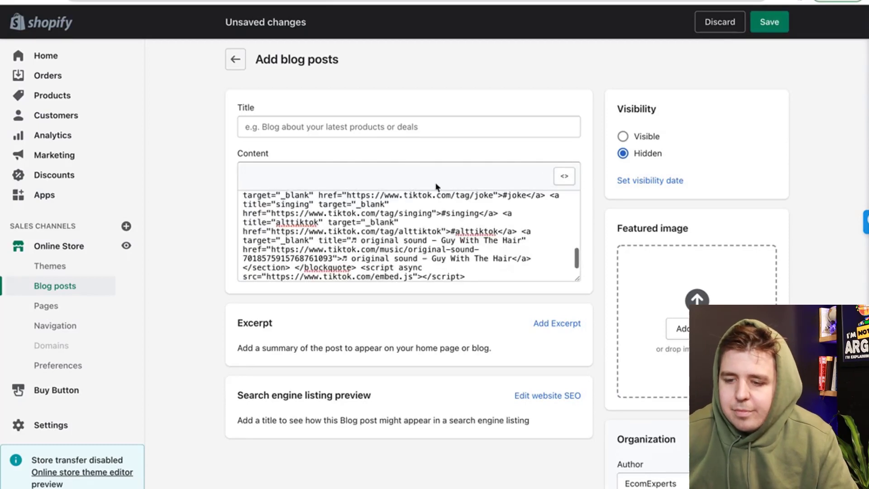
# - Title the post 'blog', make it Visible, save it, and view it on the storefront
pyautogui.click(390, 128)
pyautogui.write('blog')
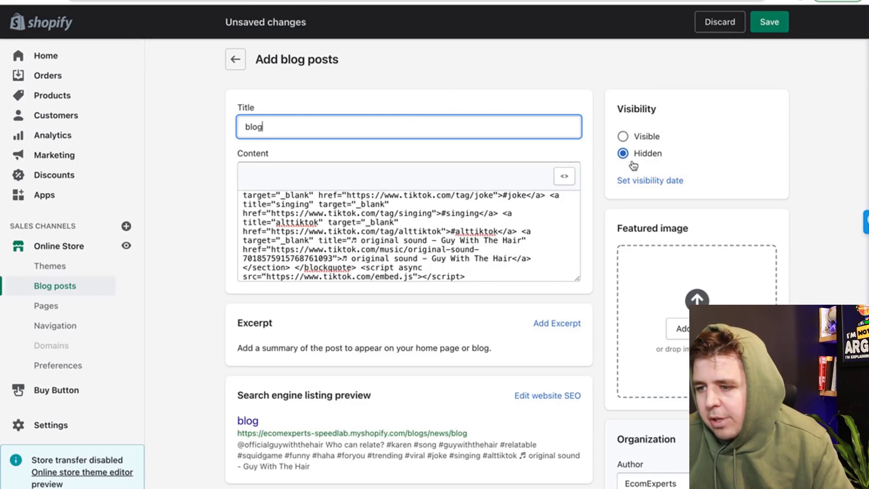
pyautogui.click(635, 135)
pyautogui.click(769, 22)
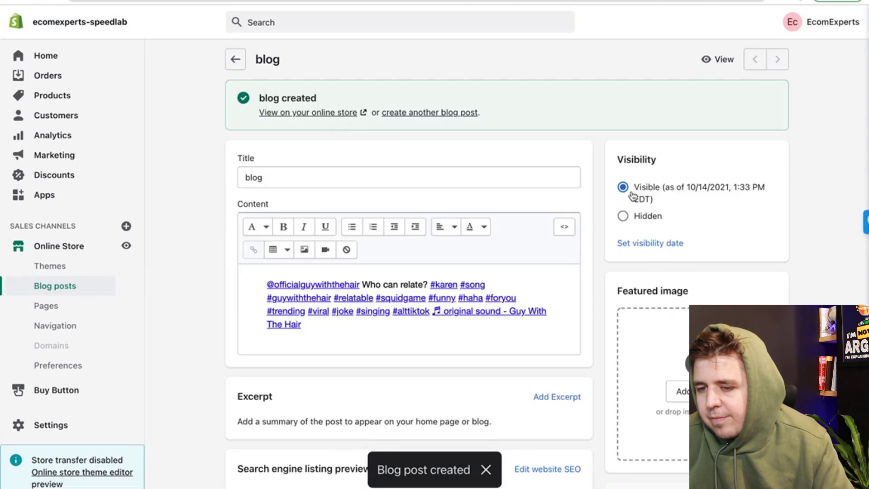
pyautogui.click(724, 69)
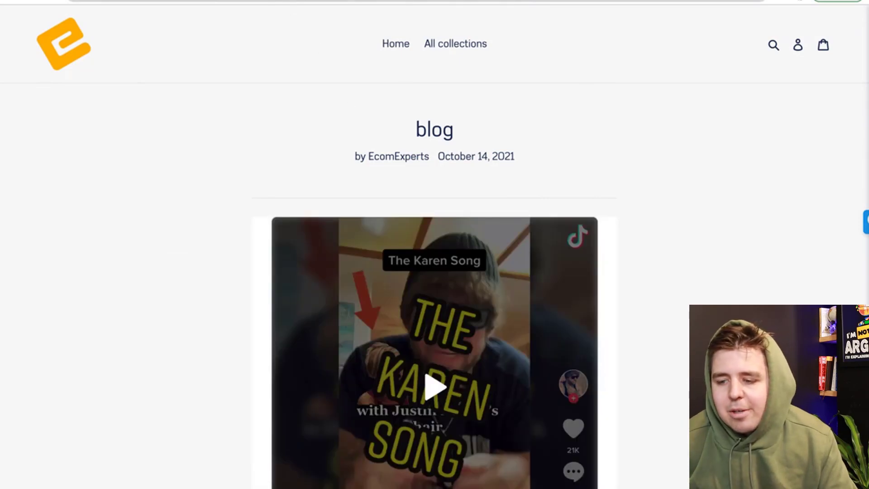
# - Close the storefront tab to return to the blog post in the admin
pyautogui.hotkey('ctrl', 'w')
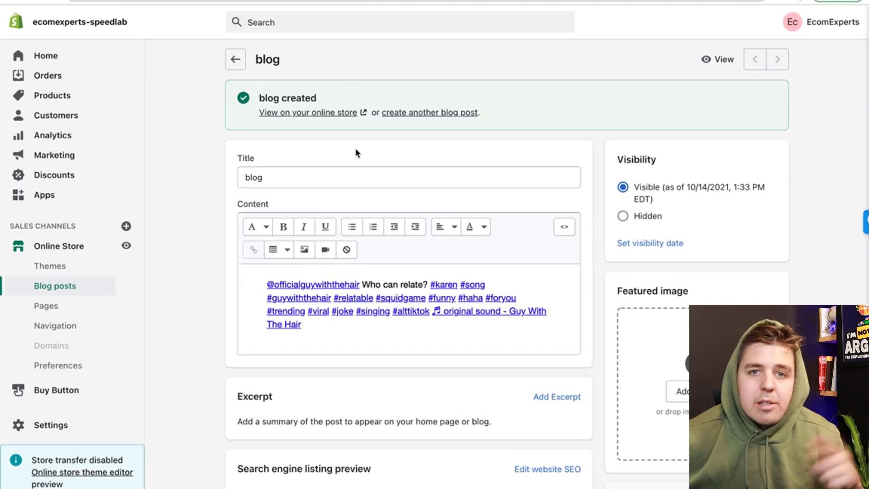
# - Preview the Copy of Copy of Debut theme from the Themes page
pyautogui.click(87, 246)
pyautogui.scroll(-6, 333, 280)
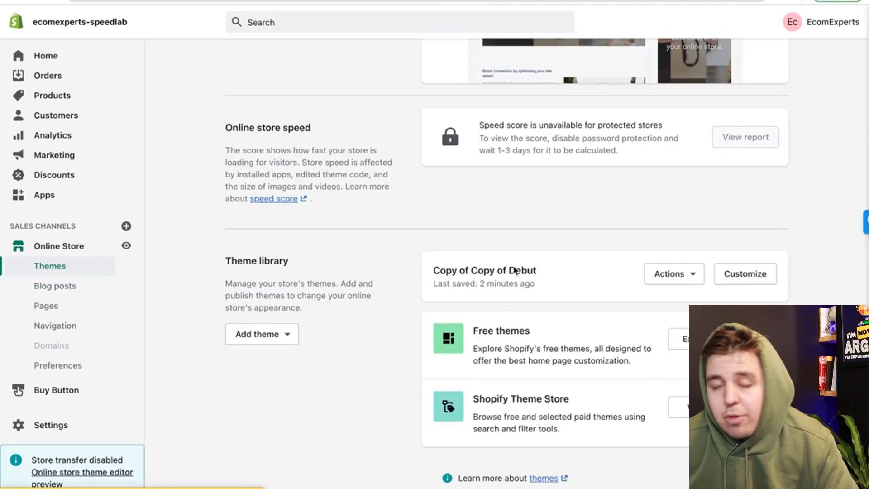
pyautogui.scroll(1, 581, 277)
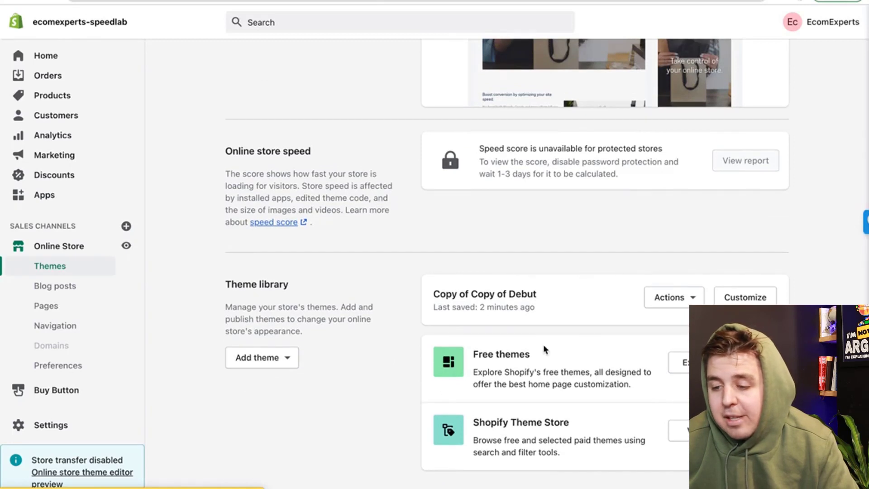
pyautogui.scroll(1, 543, 344)
pyautogui.click(678, 315)
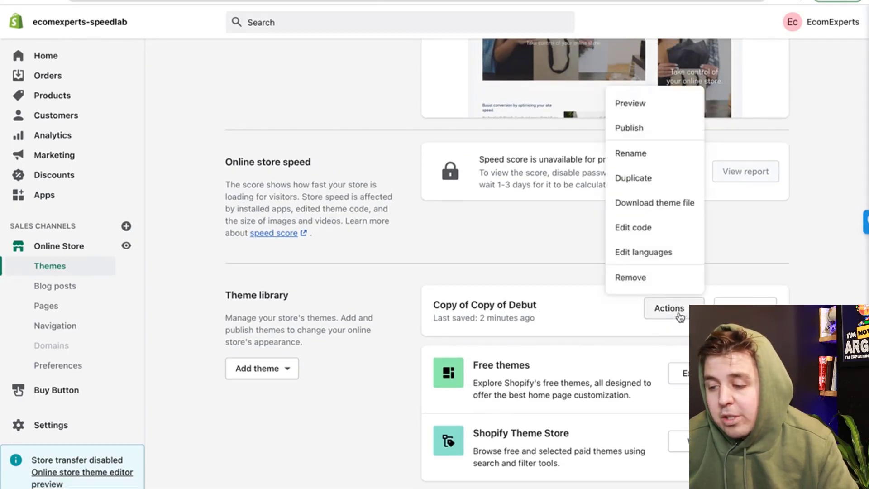
pyautogui.click(658, 101)
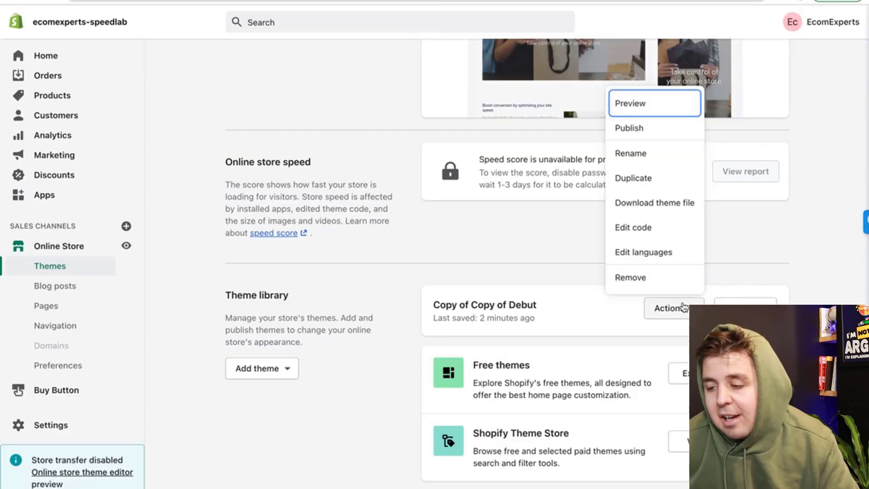
# - Show the edited theme's last saved time and Publish option, leaving it unpublished
pyautogui.click(681, 308)
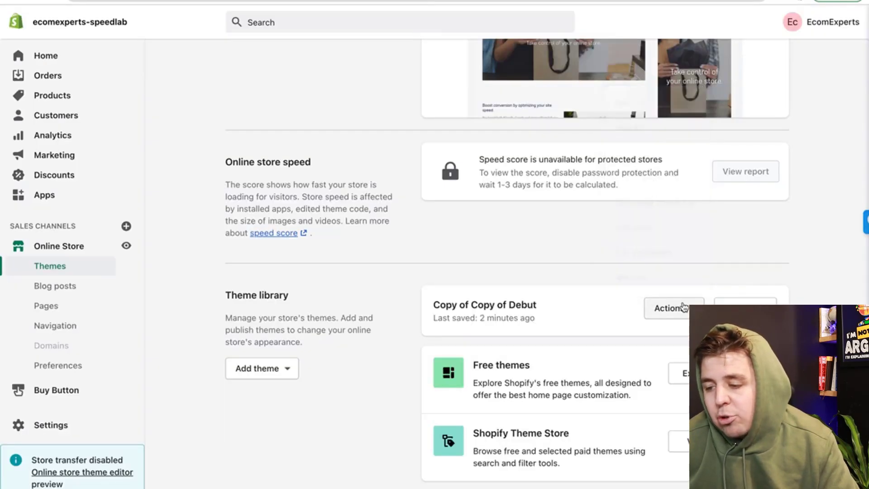
pyautogui.click(674, 308)
pyautogui.click(543, 319)
pyautogui.moveTo(543, 319); pyautogui.dragTo(469, 319)
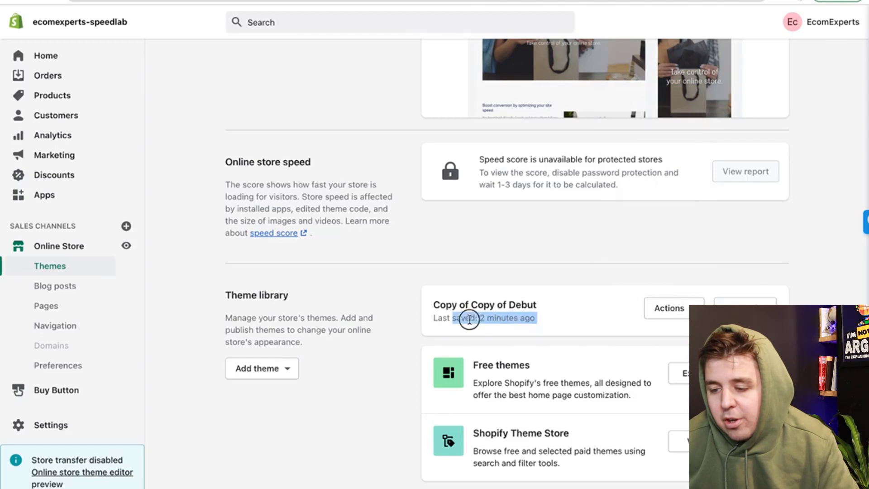
pyautogui.scroll(3, 545, 327)
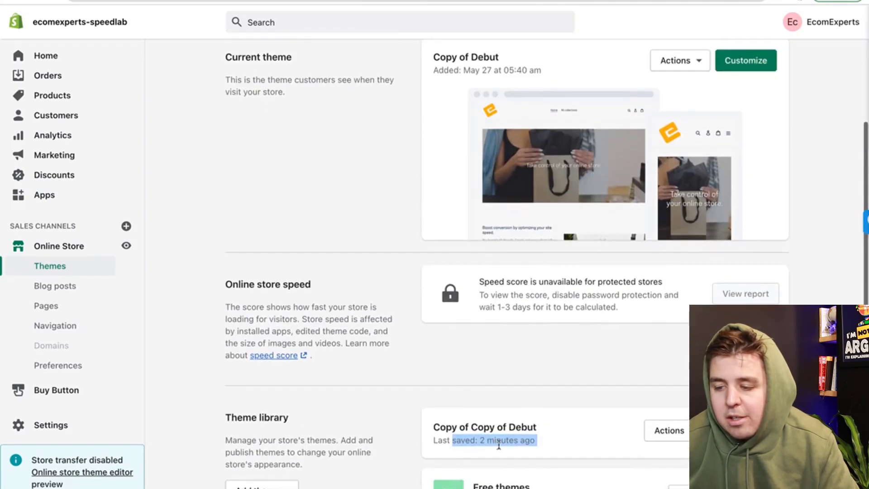
pyautogui.click(661, 434)
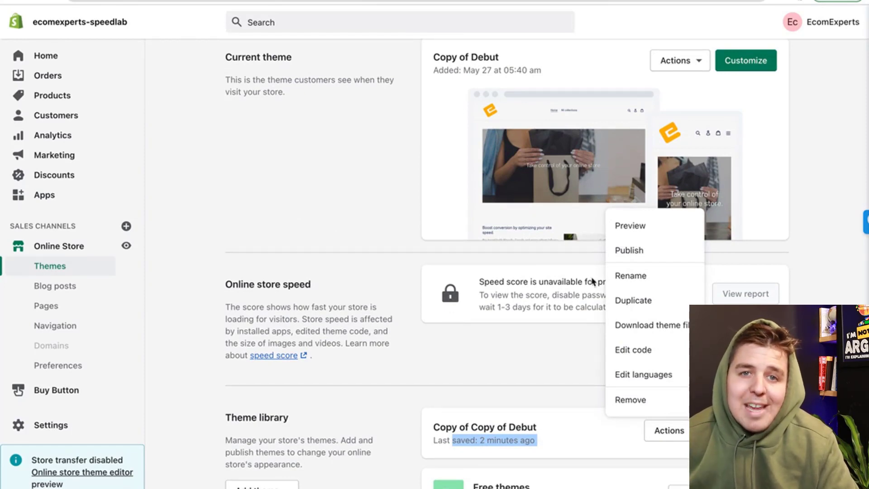
pyautogui.click(504, 370)
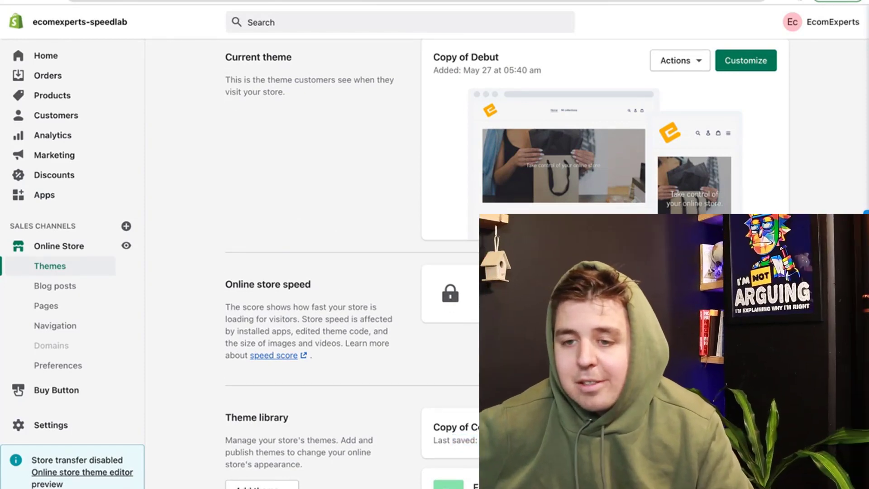